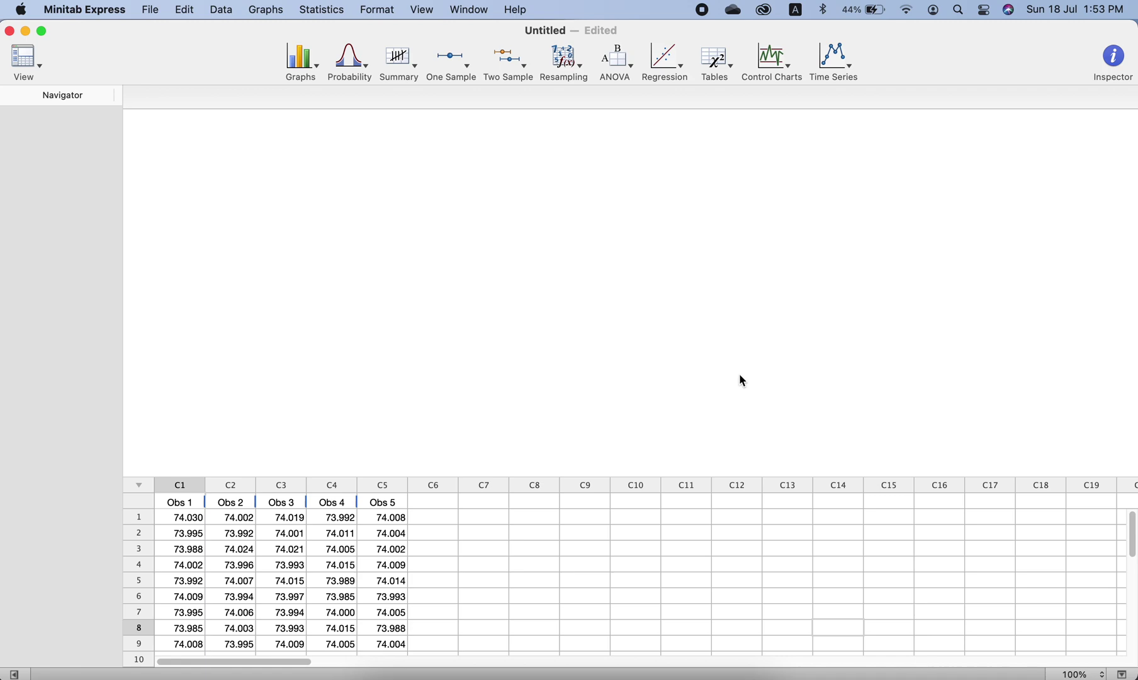
click(767, 64)
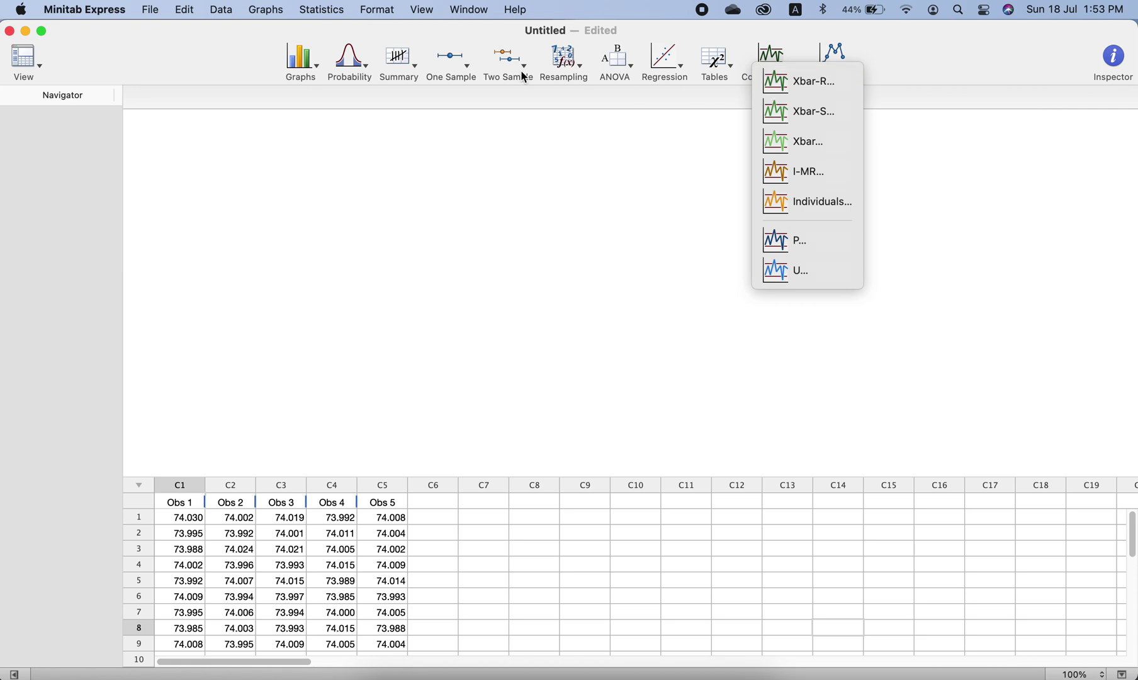
click(325, 10)
click(321, 12)
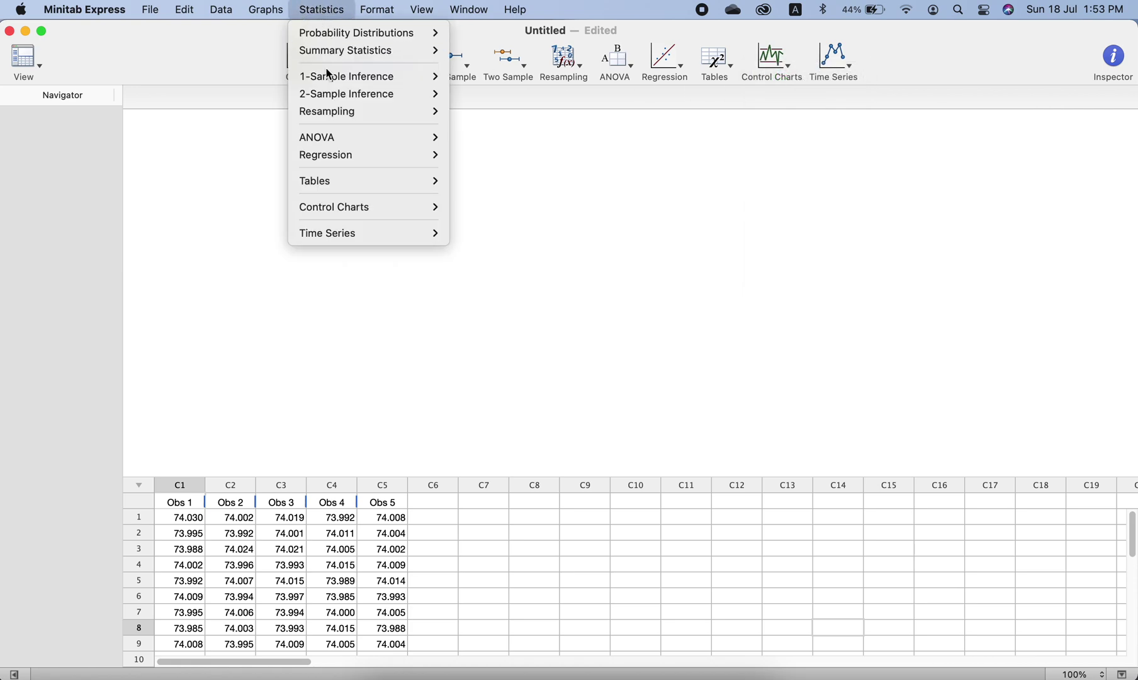
mouse_move(382, 208)
mouse_move(492, 211)
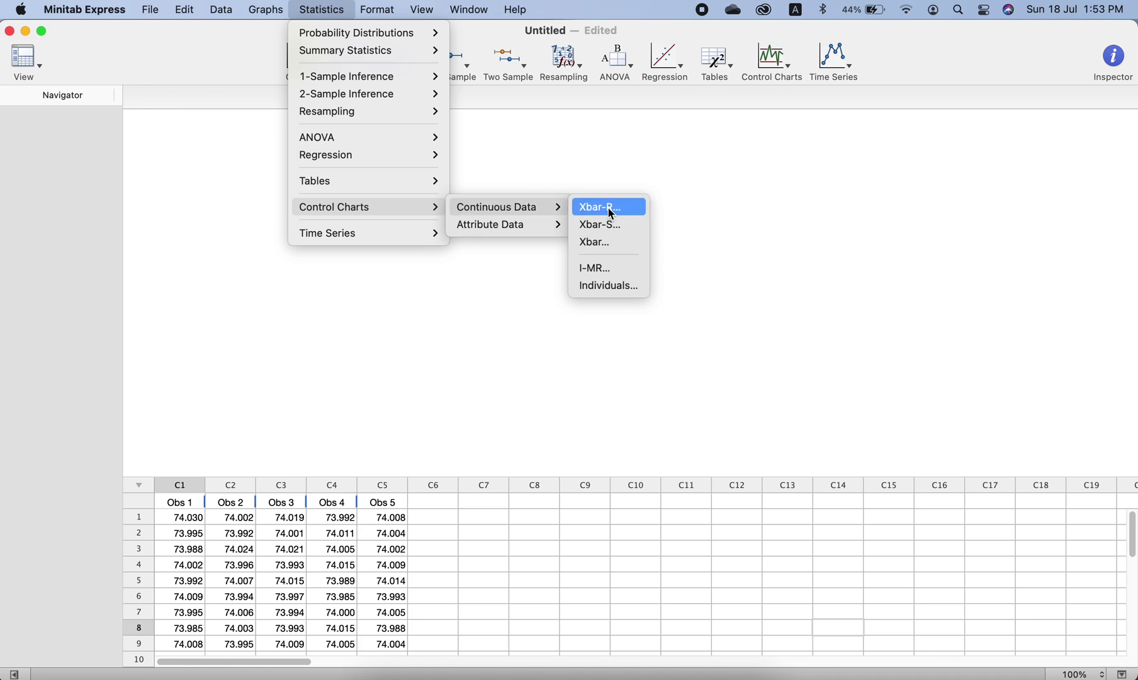
click(655, 221)
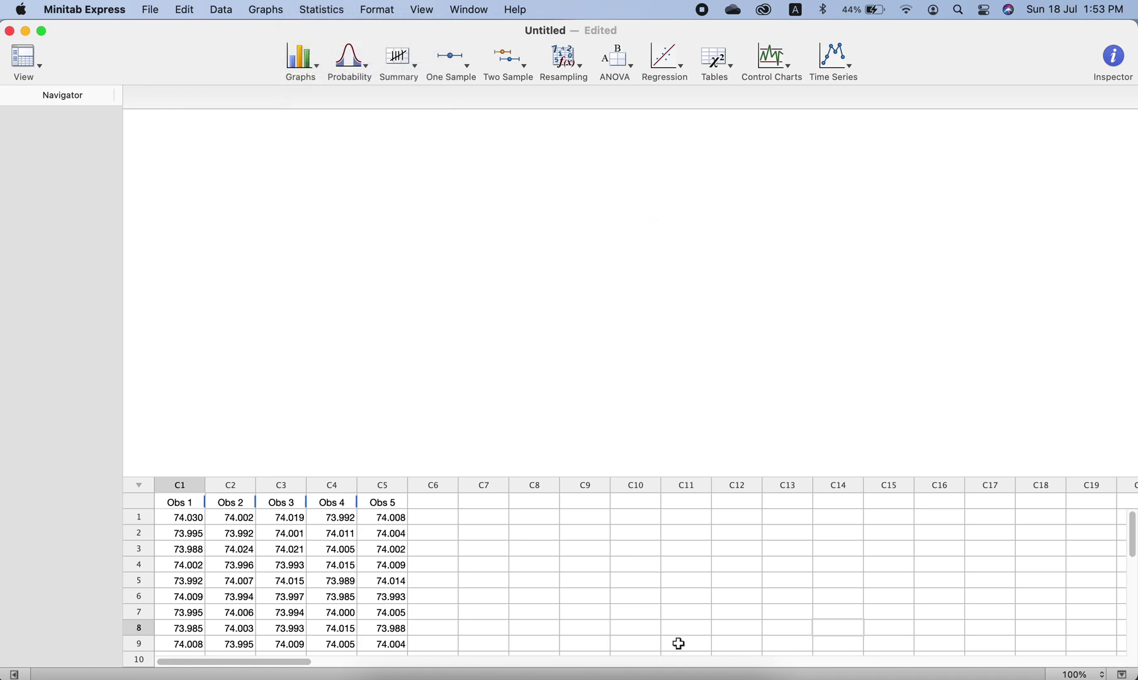
Switch to the Excel Practice Sheet and review the hard-bake example text and the observations in C12:G36.
click(716, 676)
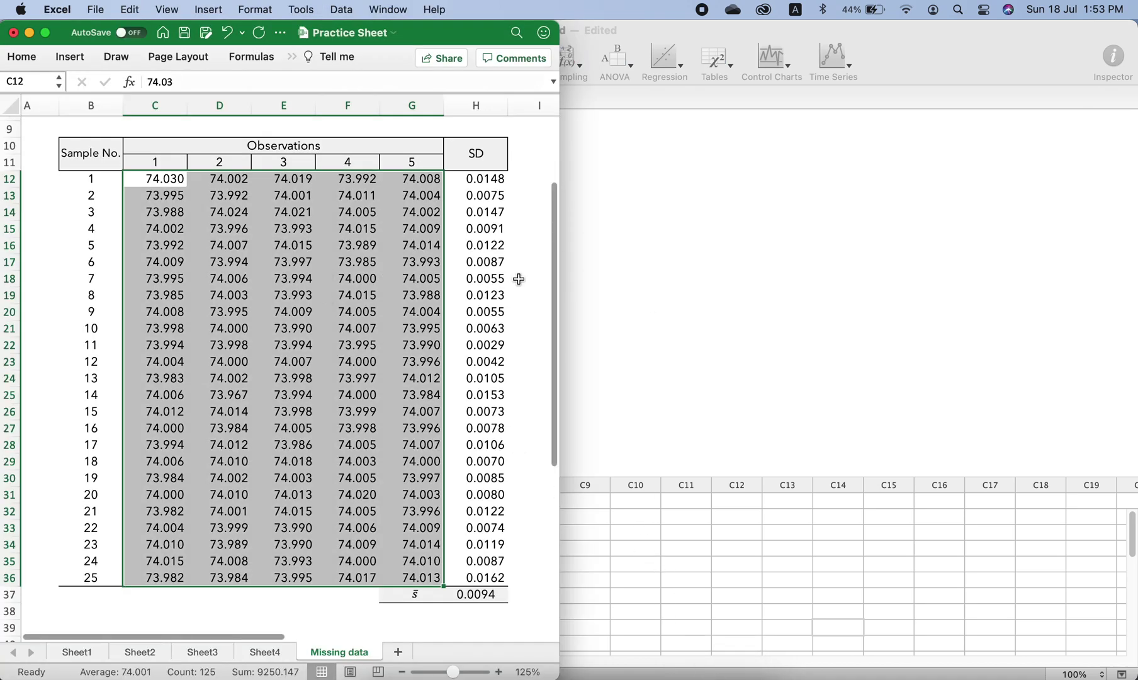
click(501, 245)
drag(554, 236, 556, 160)
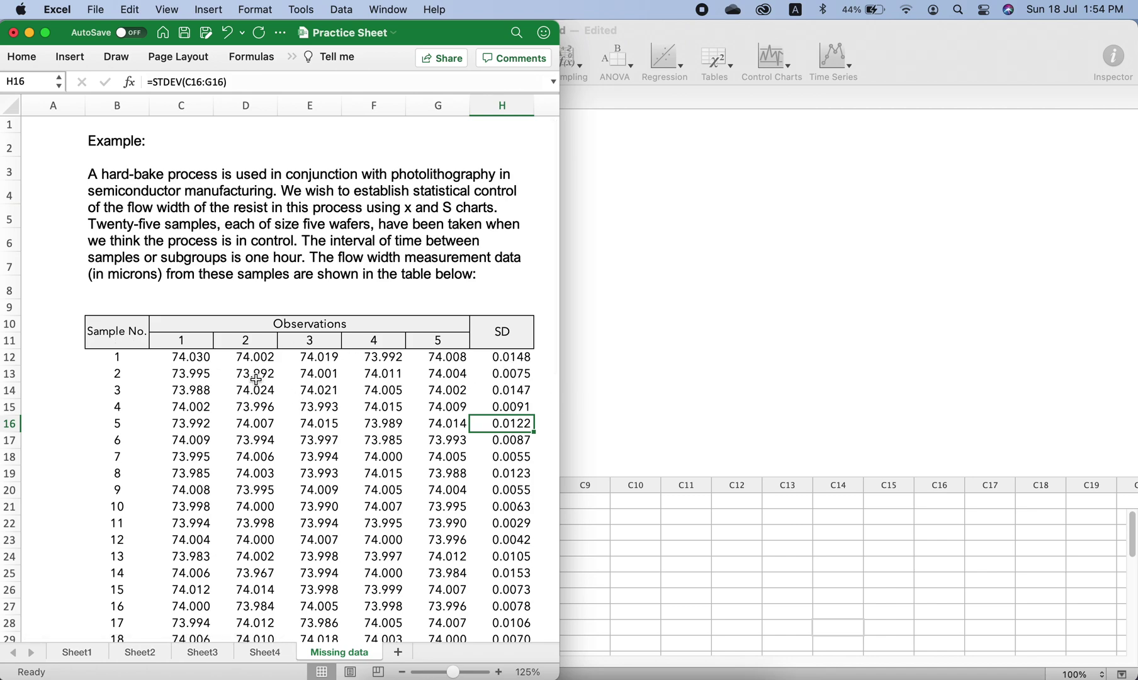
drag(192, 357, 425, 592)
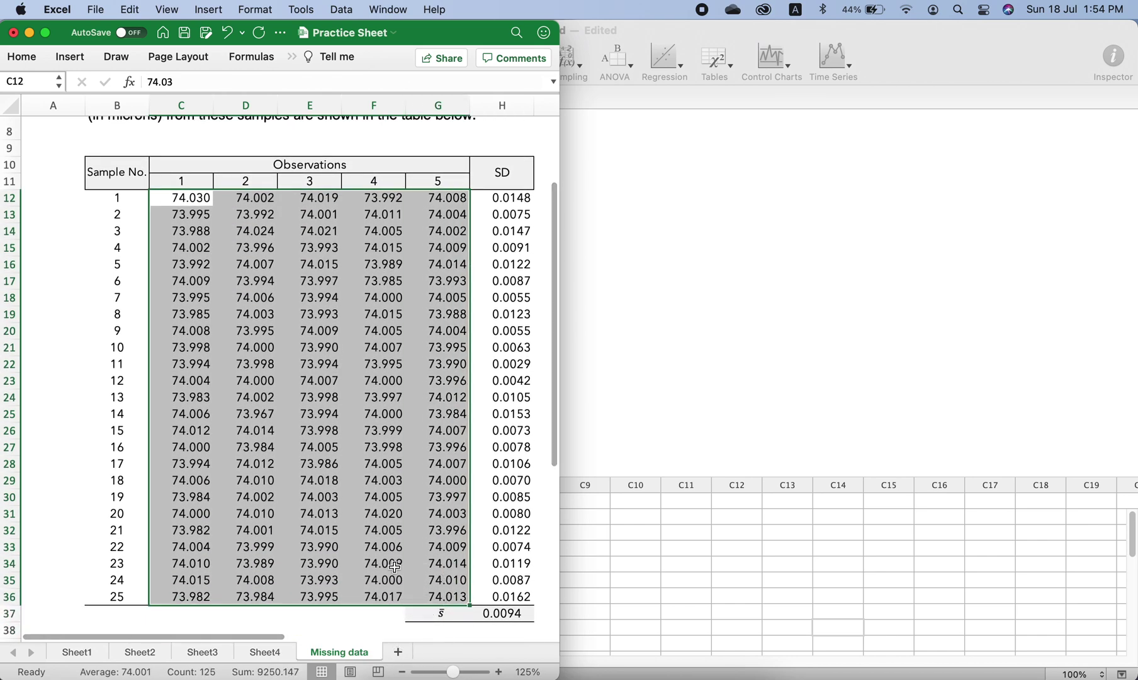
Return to Minitab Express and examine the Obs 1 to Obs 5 data in the enlarged worksheet.
click(637, 356)
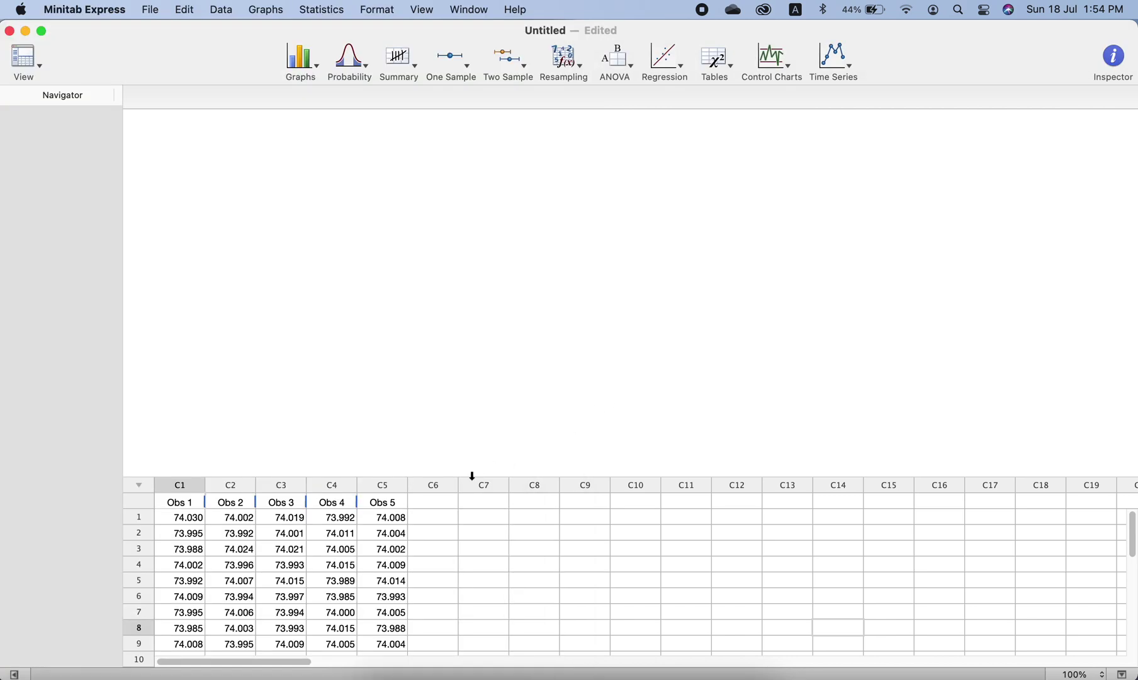
drag(472, 476, 480, 247)
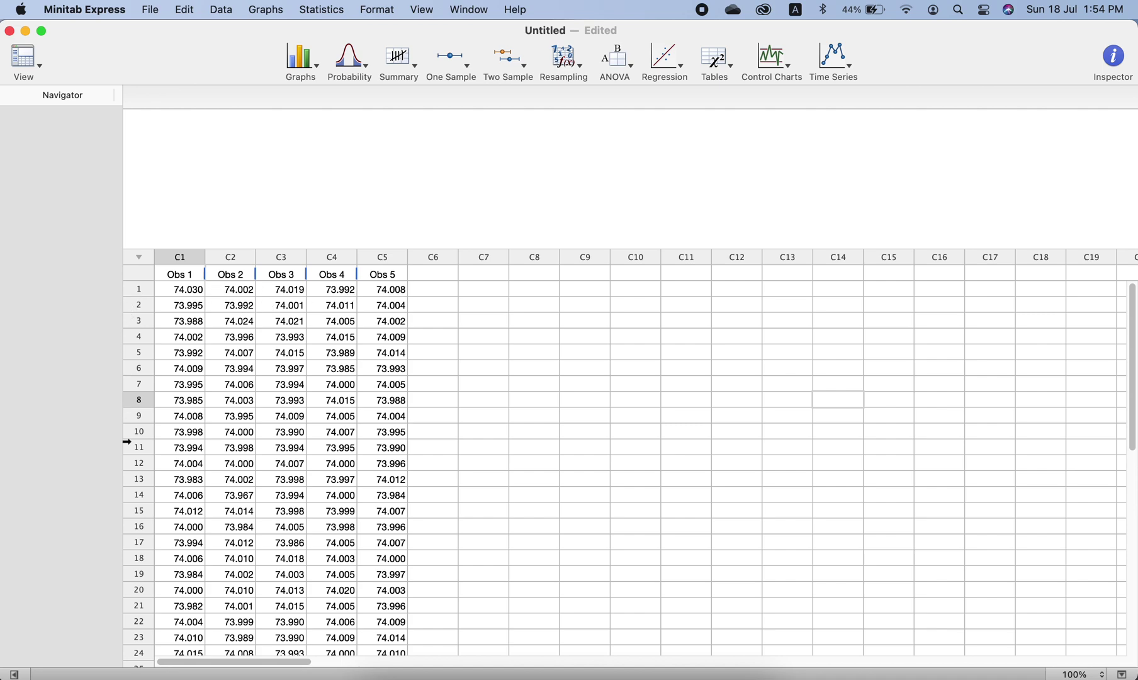
drag(379, 254, 381, 227)
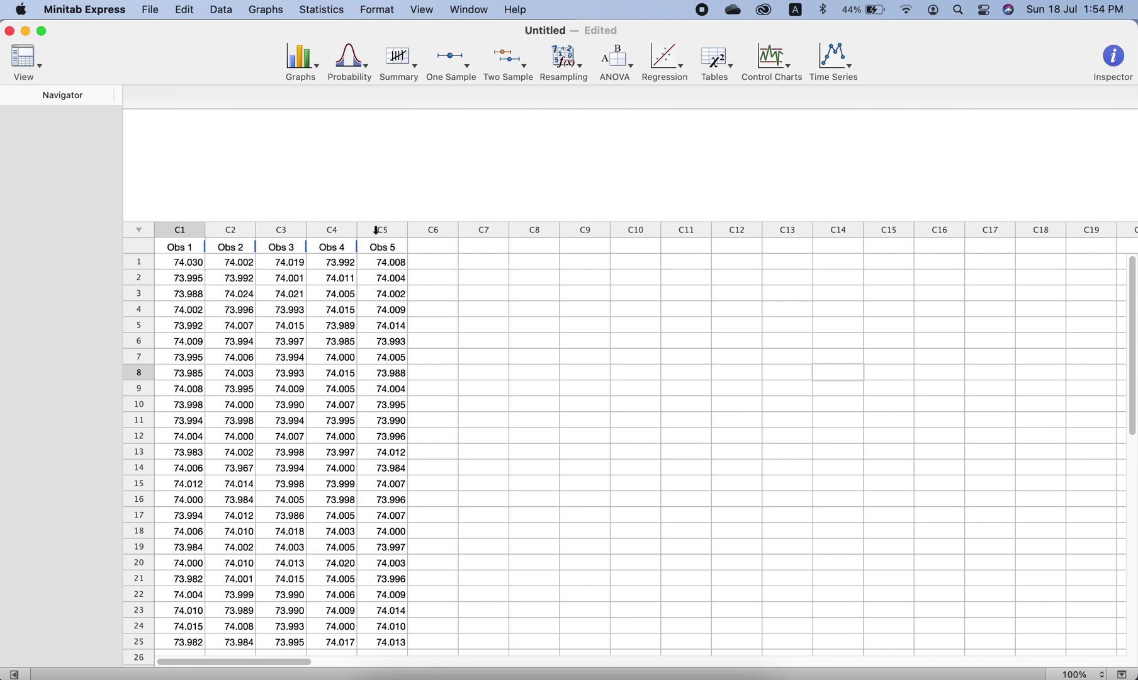
drag(380, 219, 388, 332)
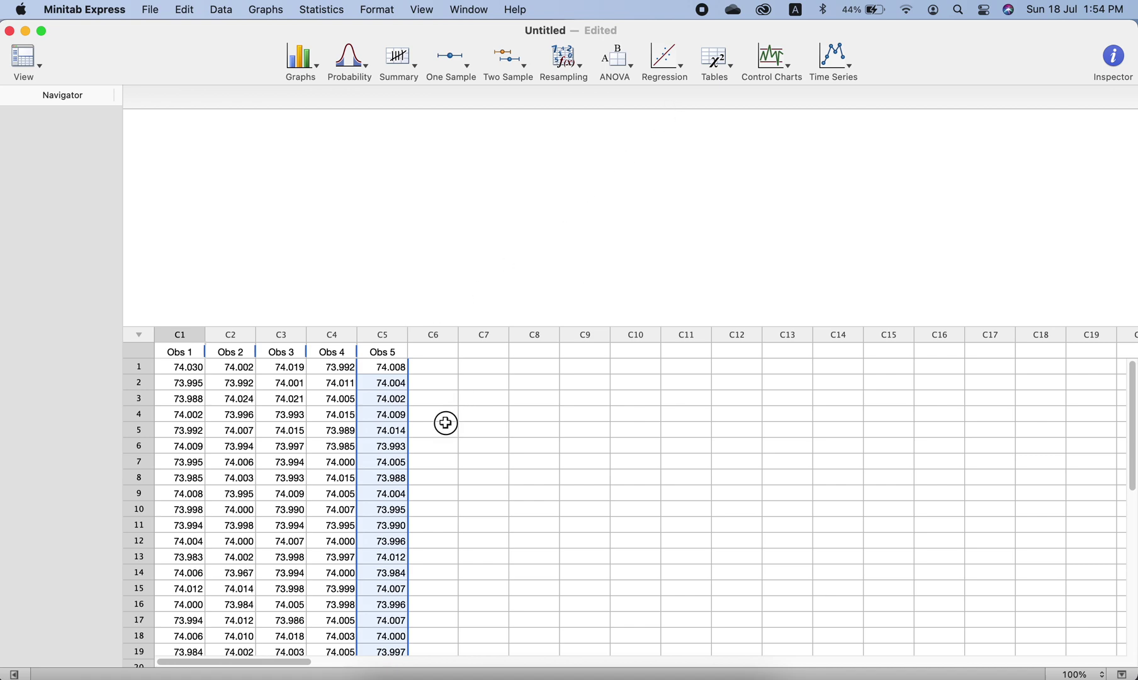
scroll(1130, 374, down, 1)
scroll(1107, 365, up, 1)
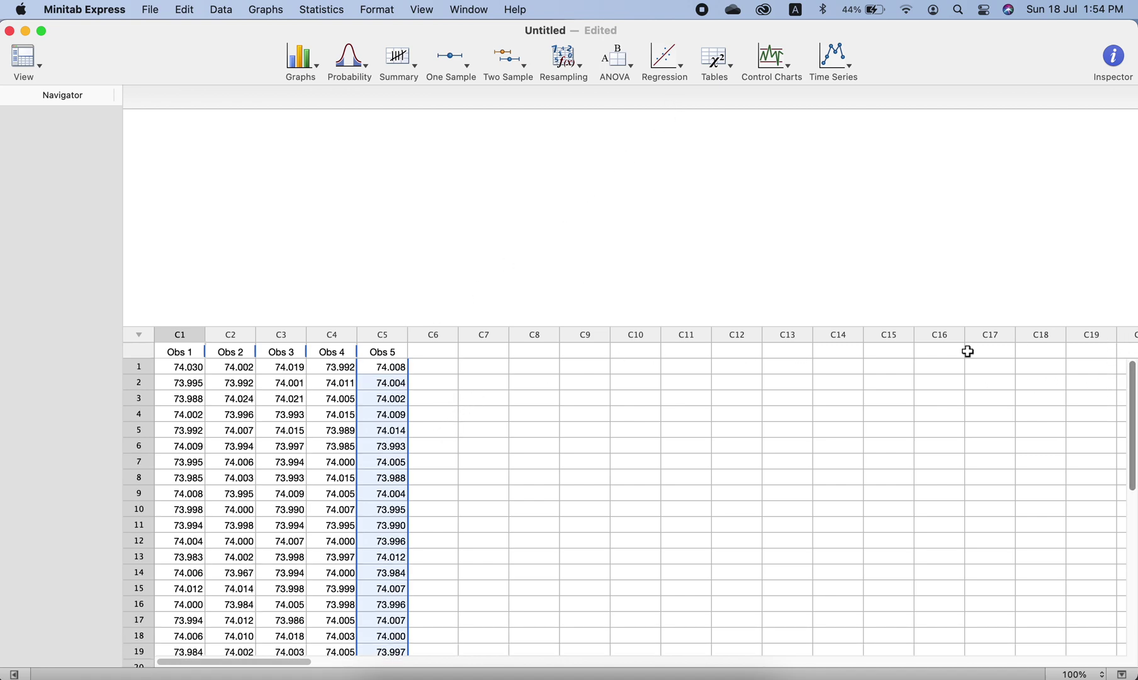
drag(540, 327, 544, 353)
Start an Xbar-S chart with data in multiple columns, one row per subgroup, using Obs 1 through Obs 5.
click(771, 60)
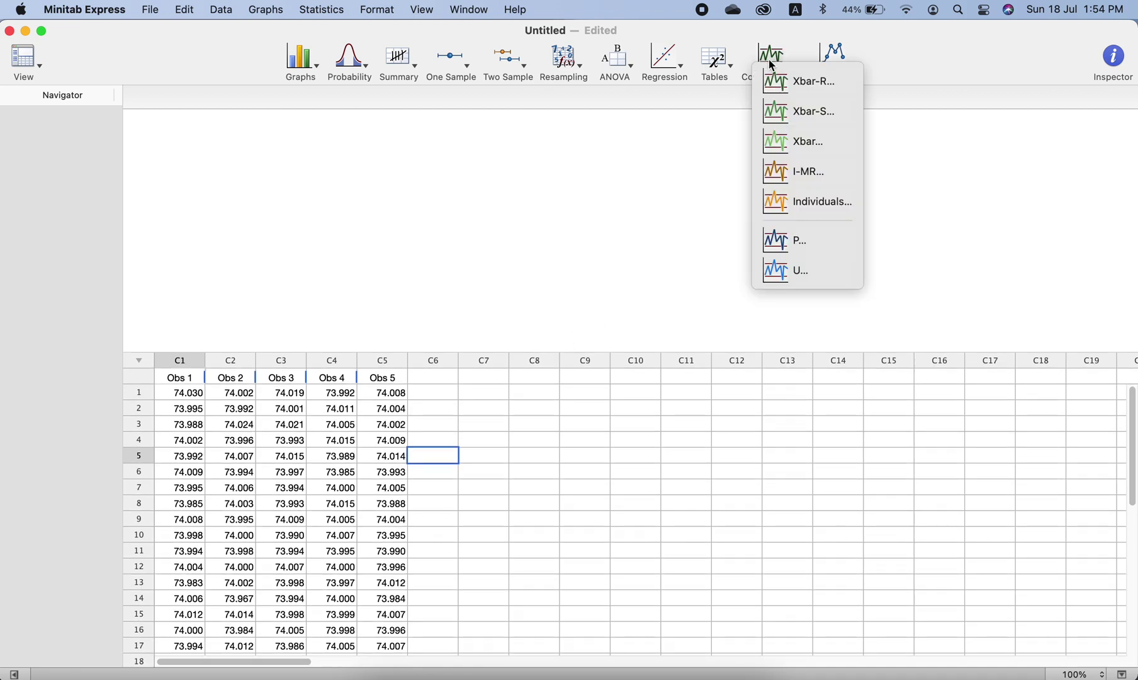
click(774, 120)
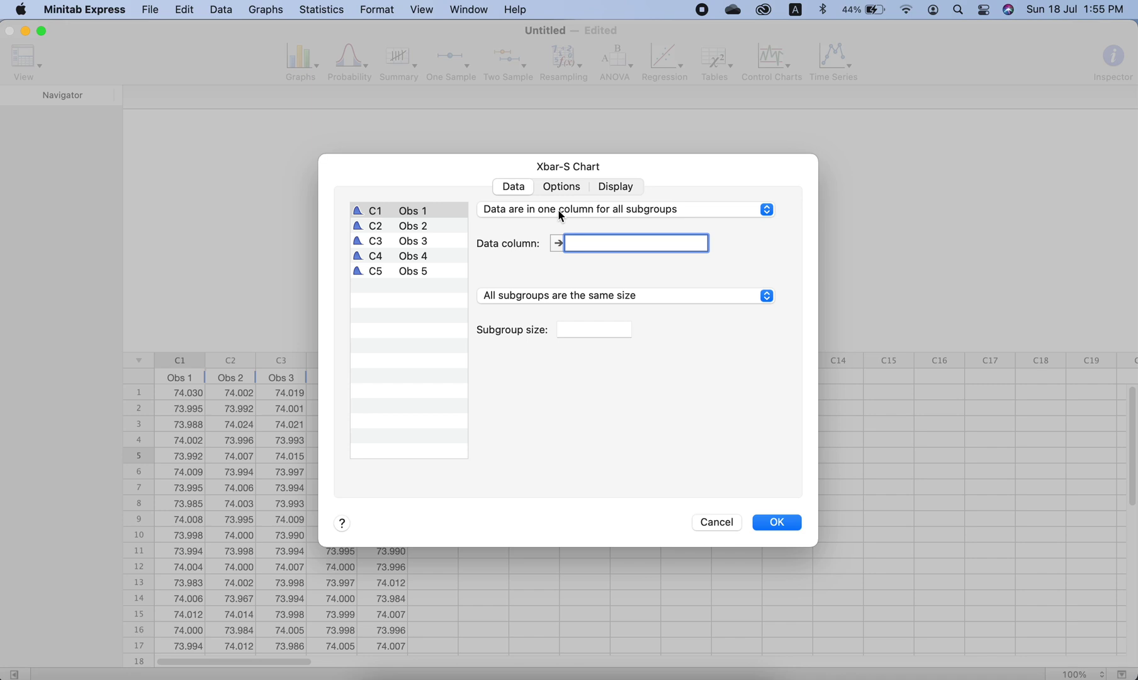
click(528, 217)
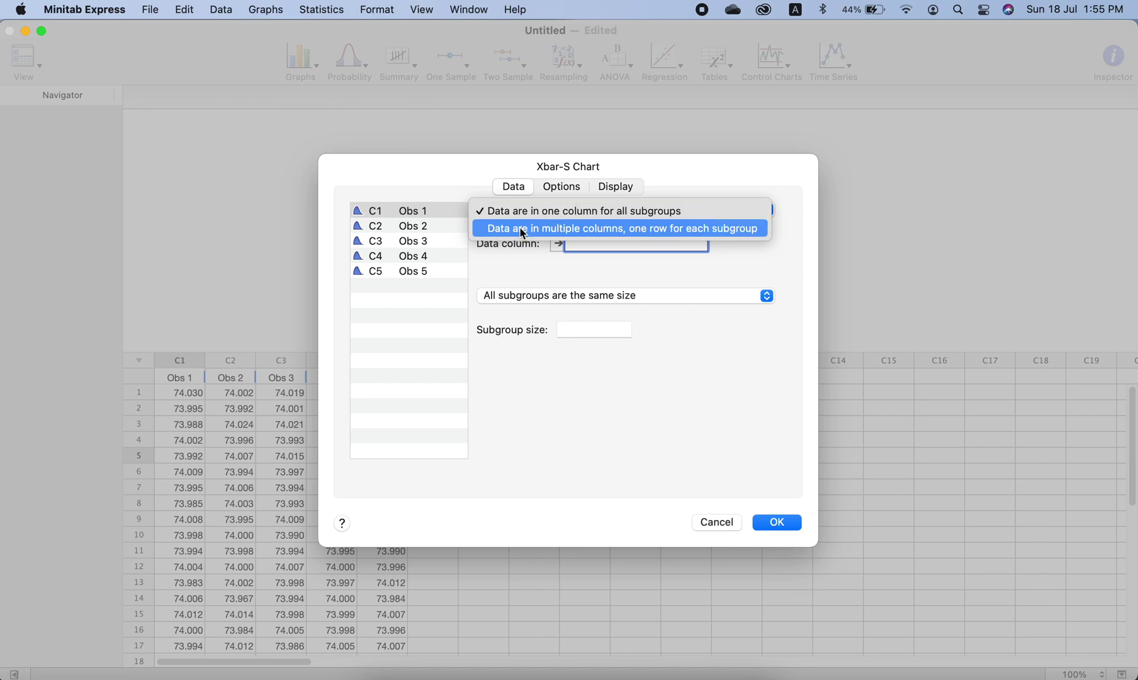
click(691, 229)
drag(412, 210, 460, 285)
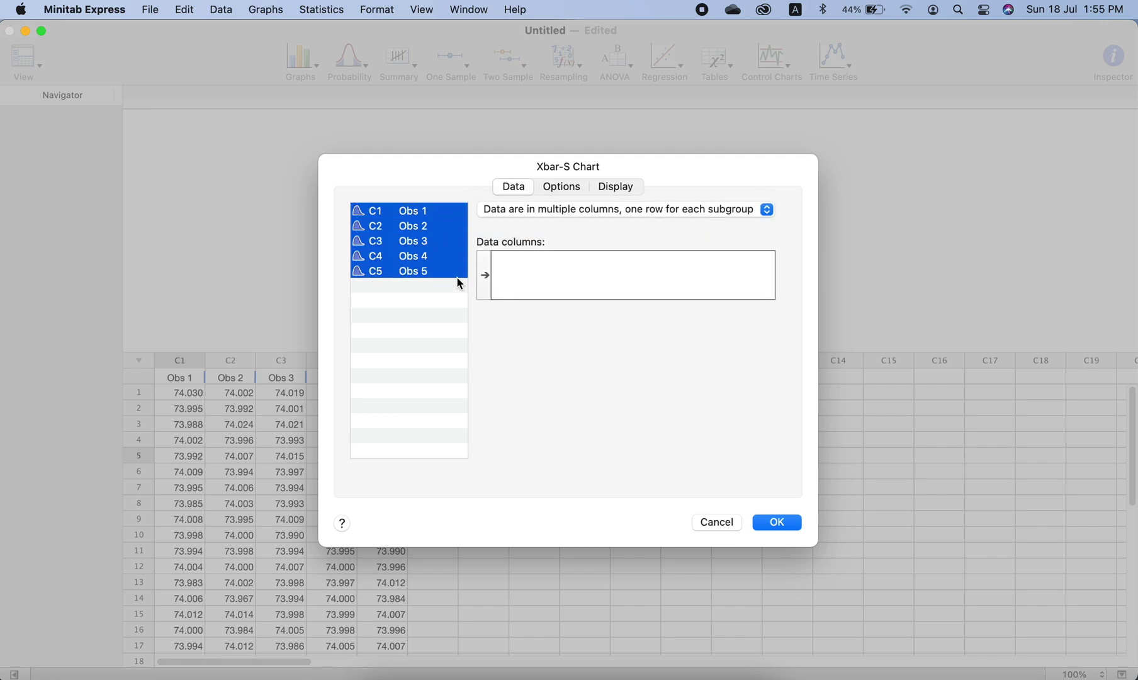
click(489, 274)
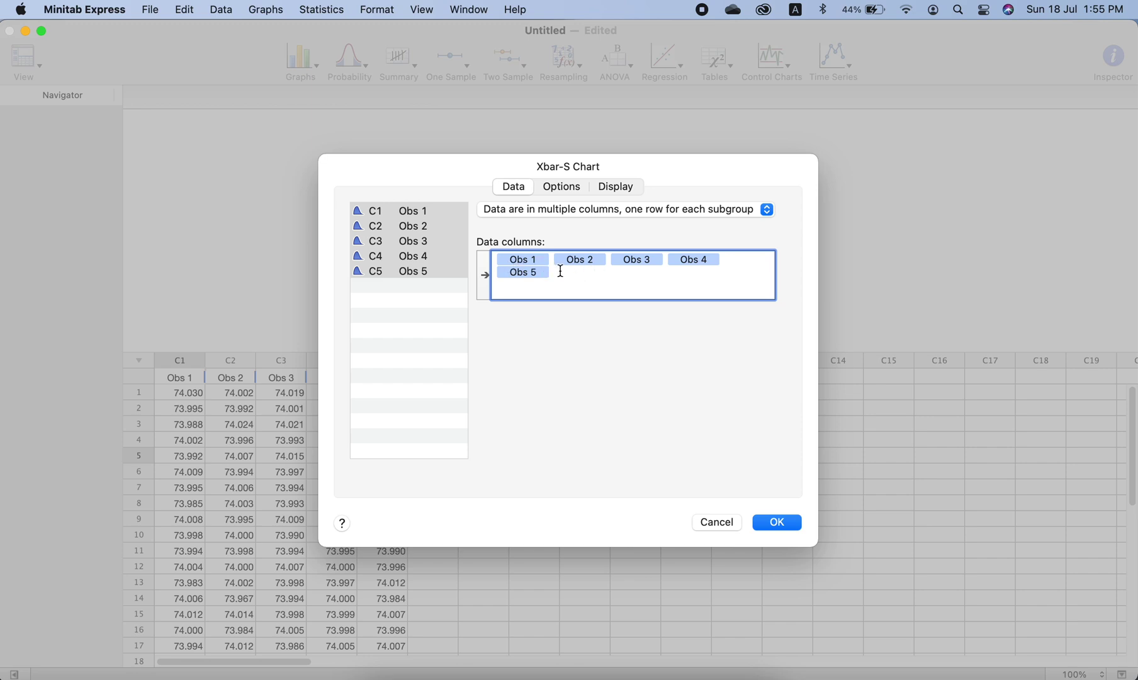
Review the Xbar-S parameter and test settings, keep limits based on actual subgroup sizes, and generate the chart.
click(562, 188)
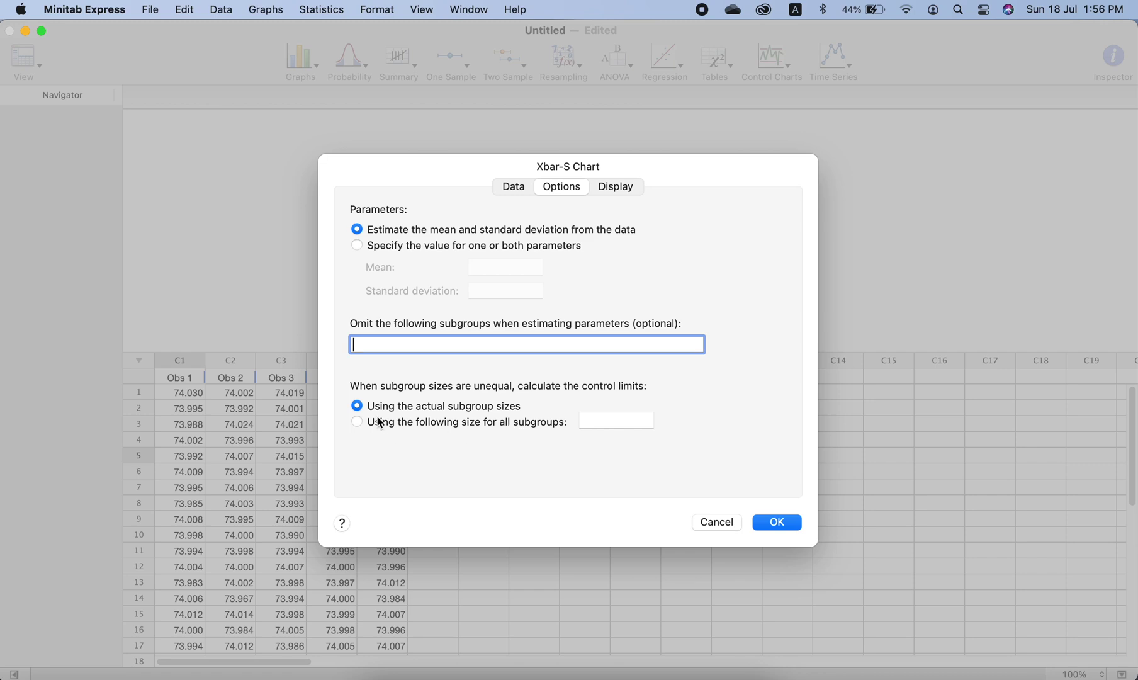
click(356, 423)
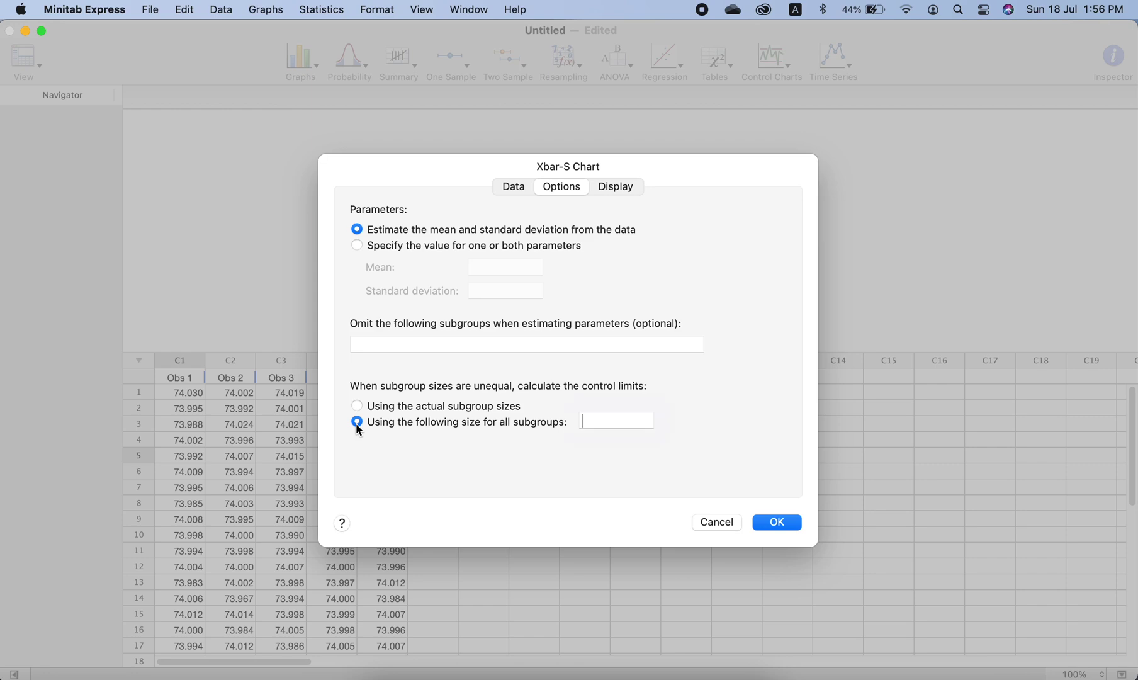
click(358, 406)
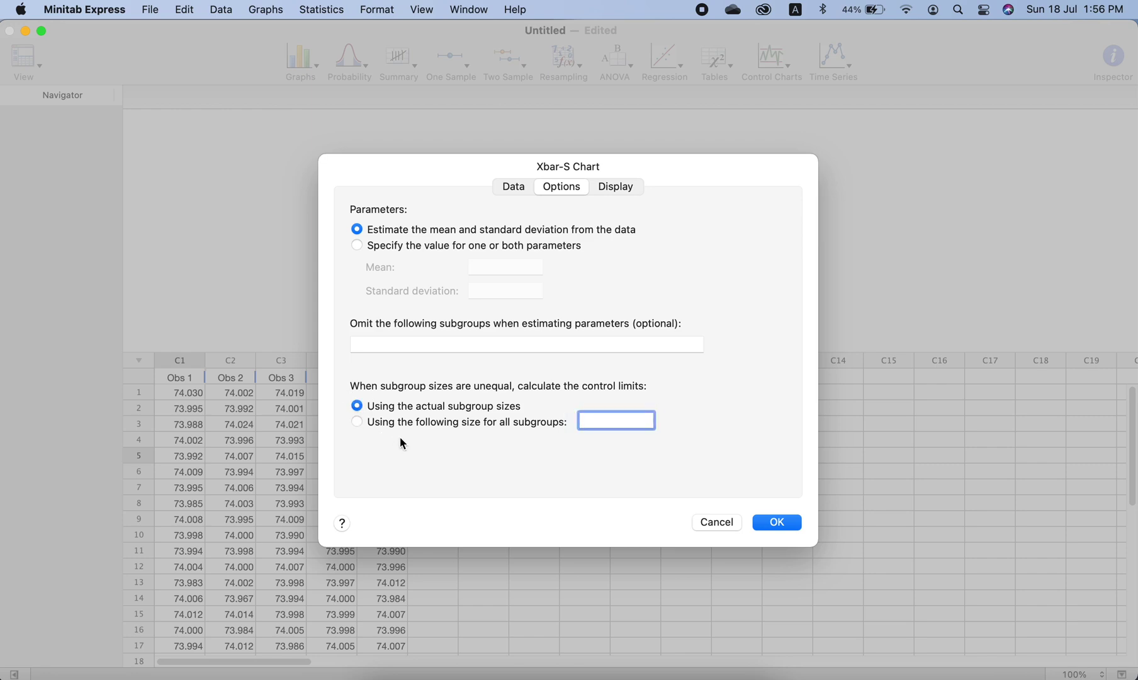
click(608, 185)
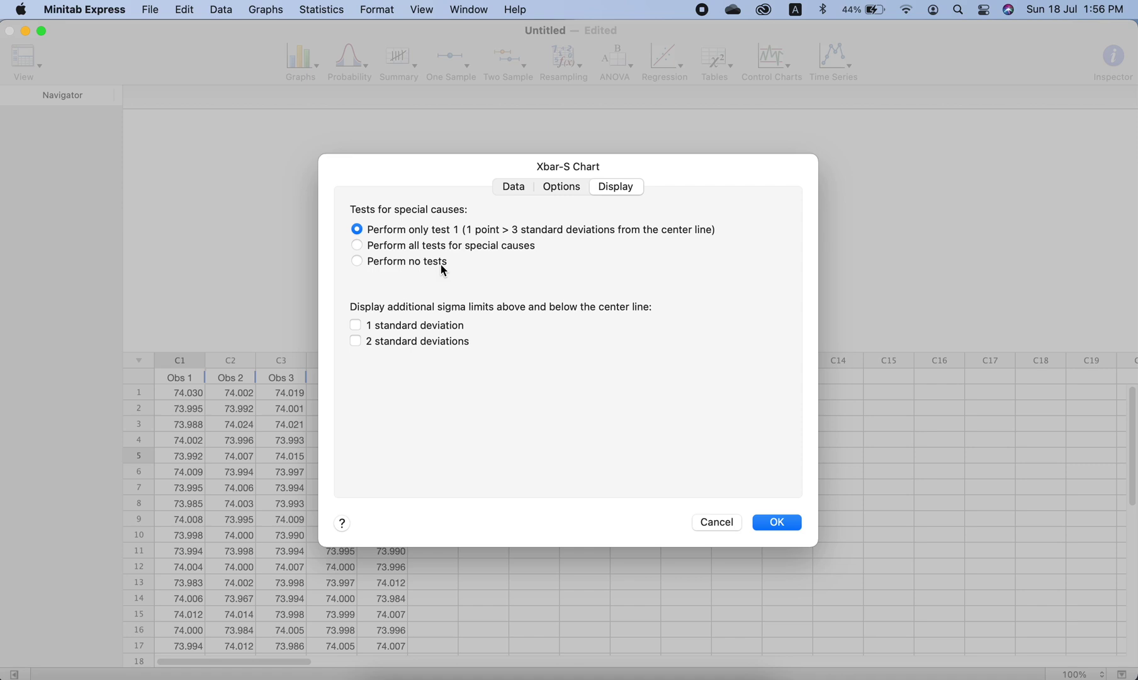
click(356, 341)
click(509, 186)
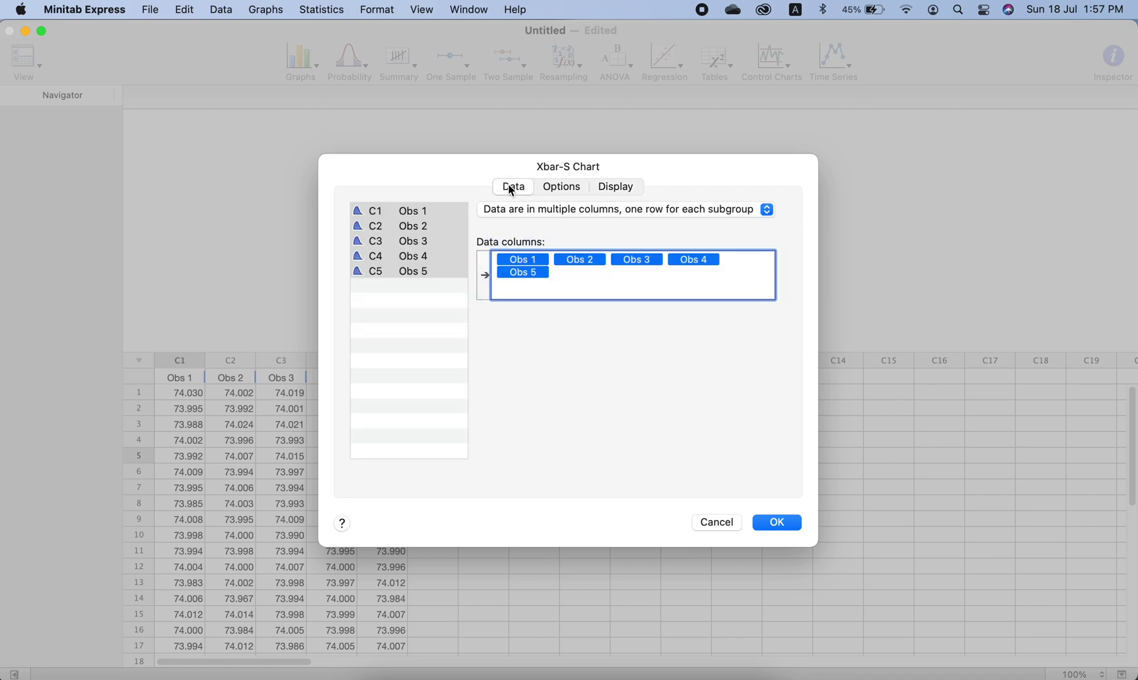
click(775, 525)
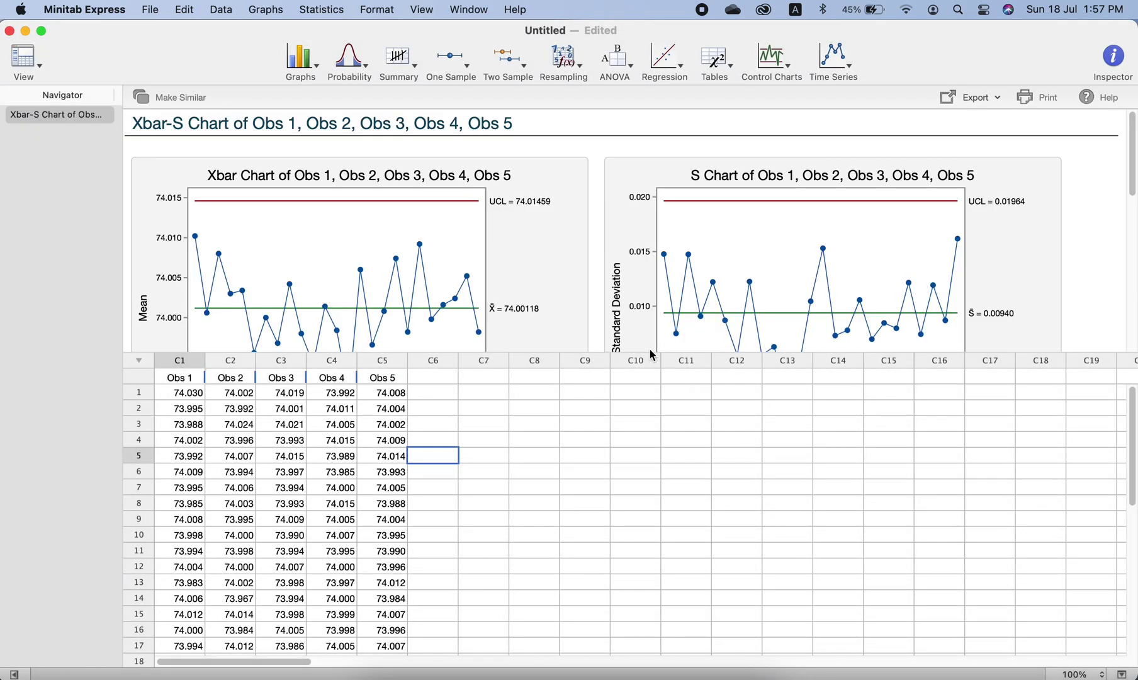
Examine the Xbar and S charts, the estimated parameters and the special-cause test results.
drag(650, 352, 667, 553)
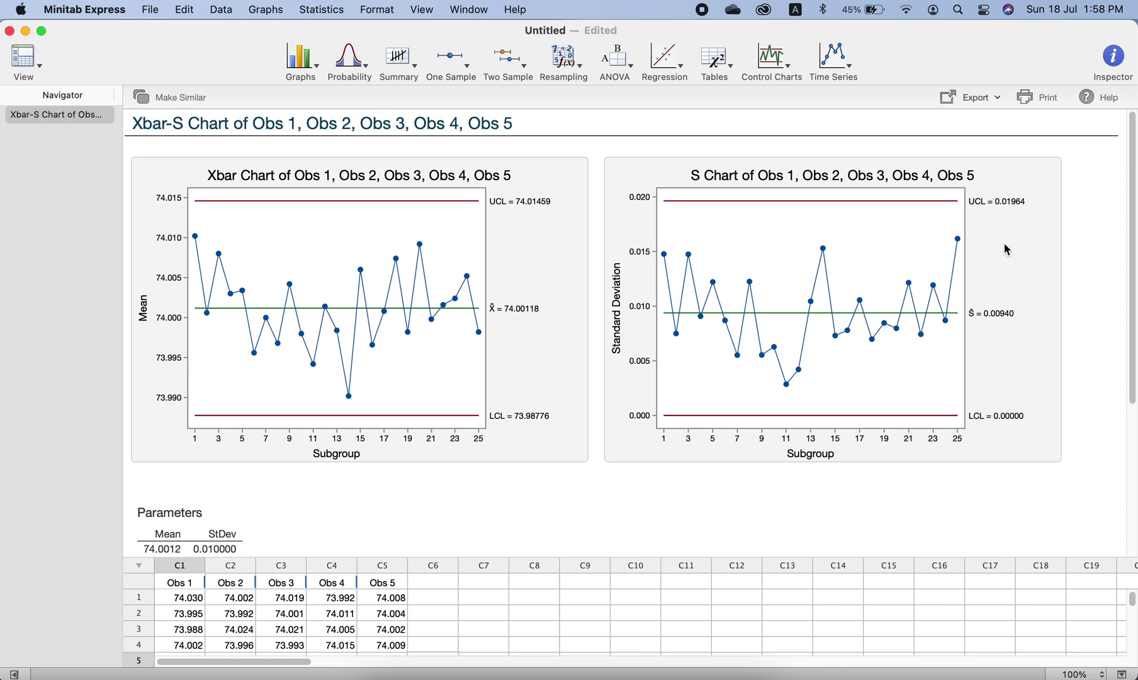
scroll(1133, 135, down, 5)
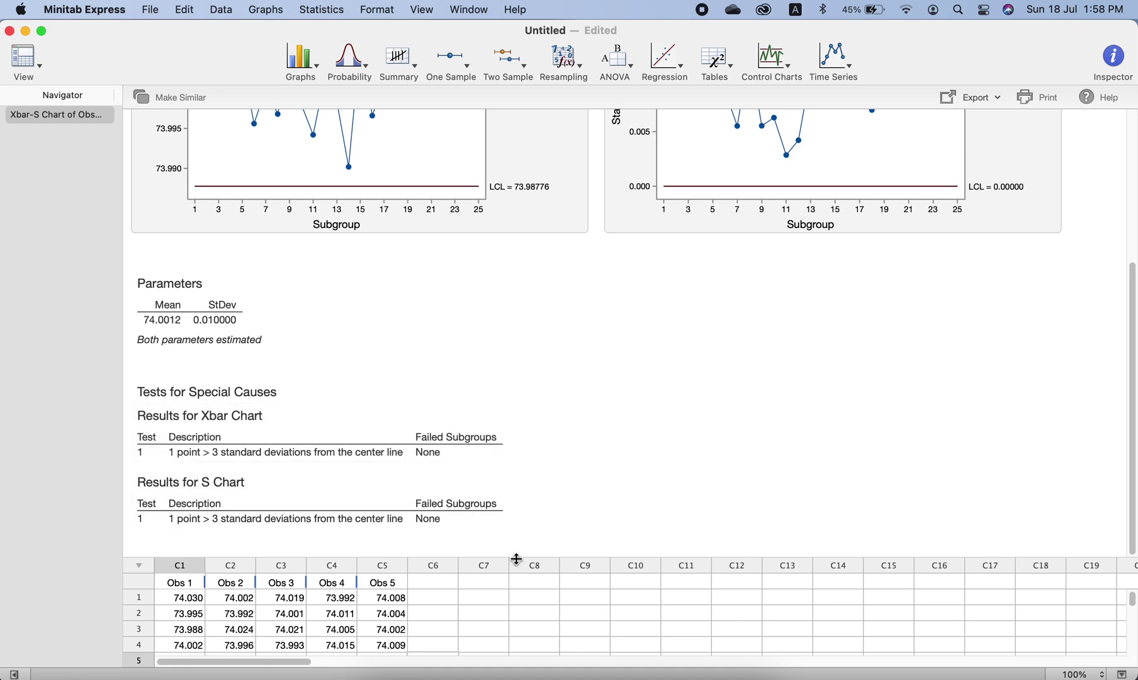
drag(517, 559, 550, 372)
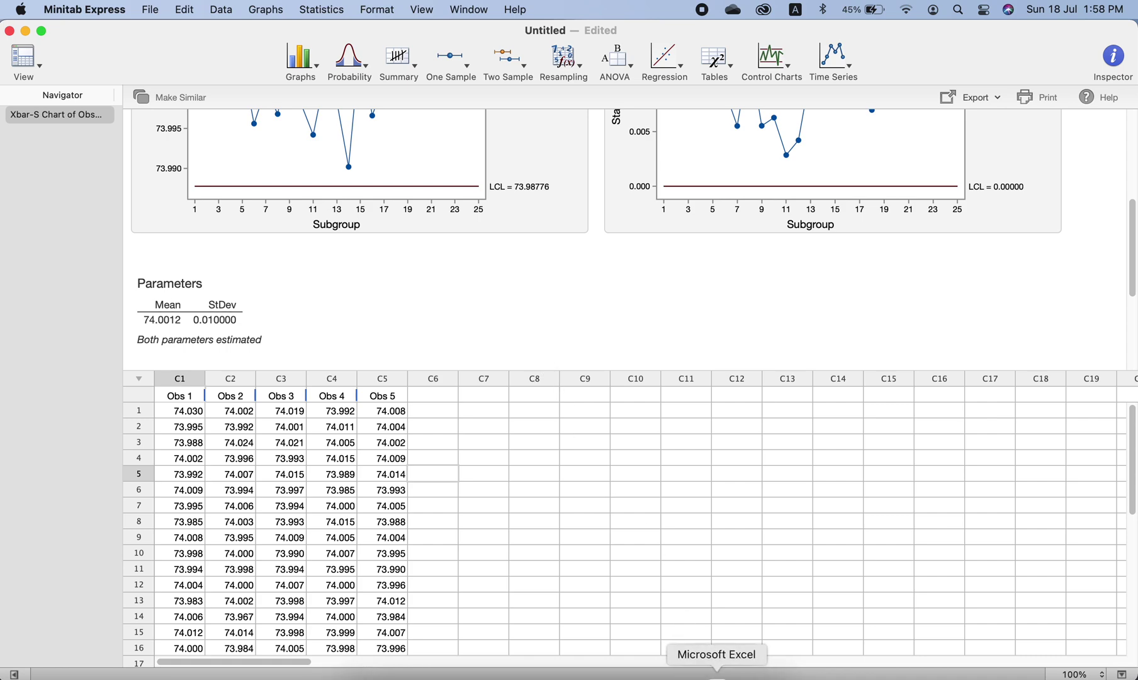
Switch to Excel and clear observation 5 of sample 1 and observations 4 and 5 of sample 2 (G12, F13:G13).
click(715, 673)
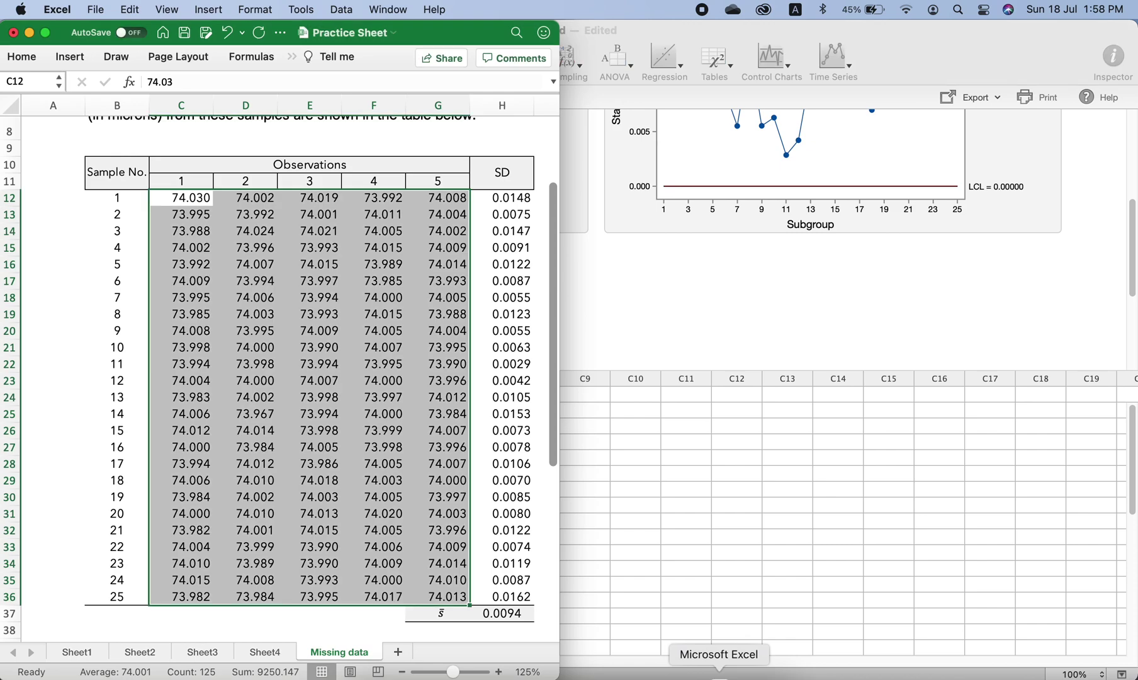
click(398, 377)
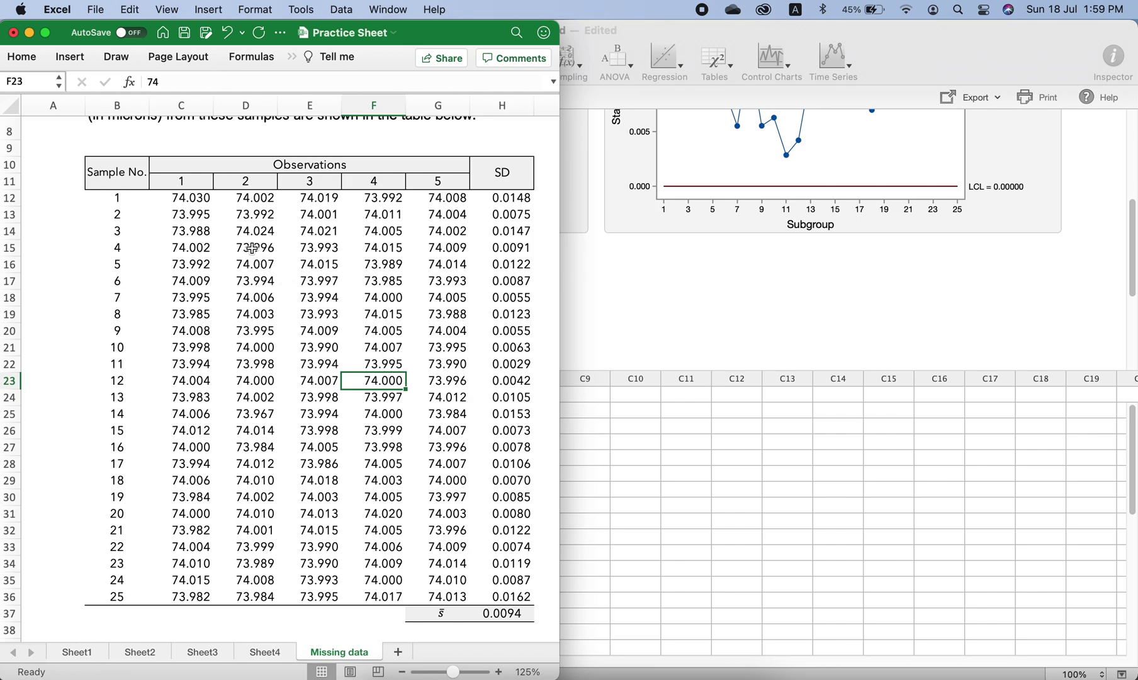
click(430, 197)
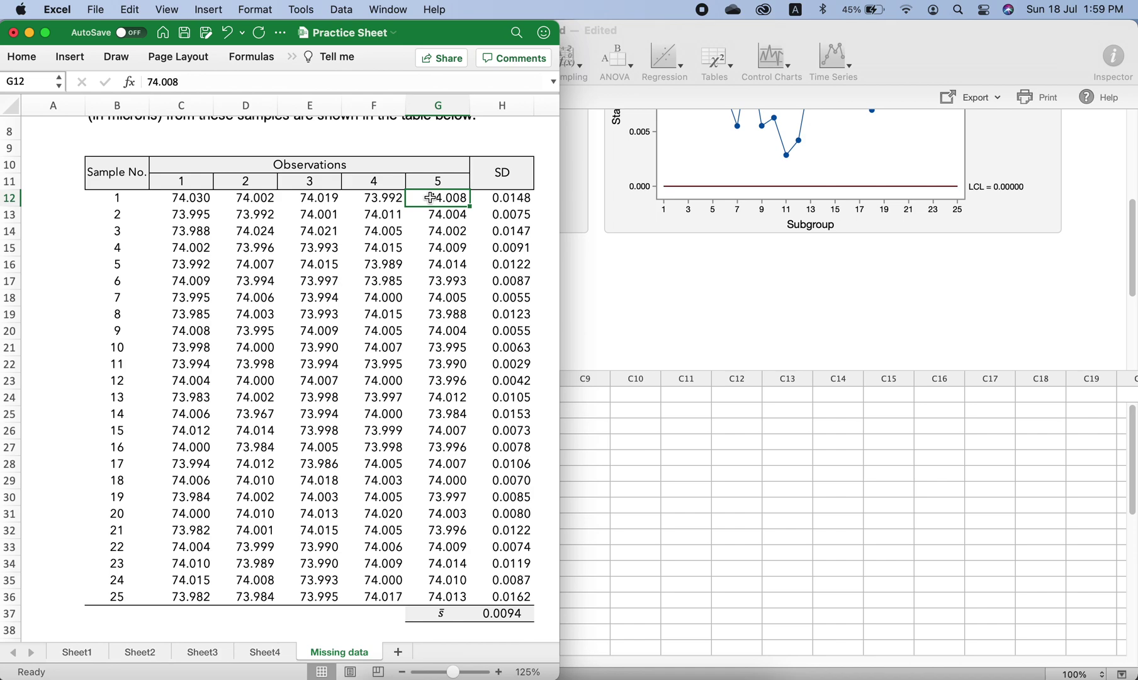
key(Delete)
key(Down)
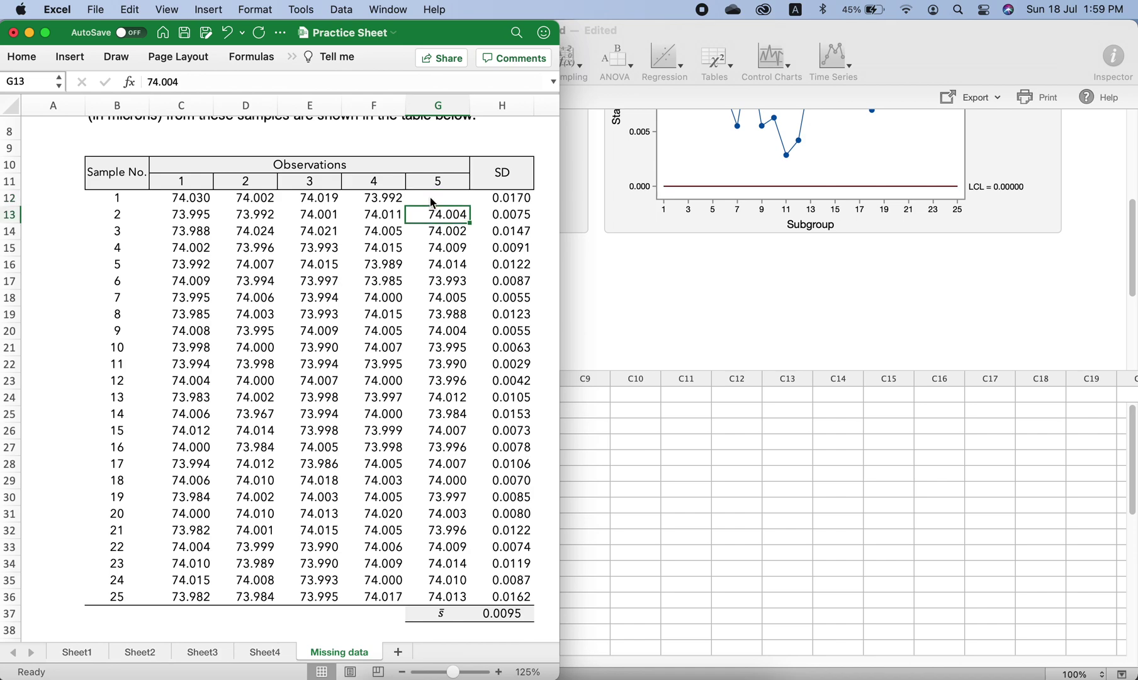
key(Delete)
key(Left)
key(Delete)
key(Down)
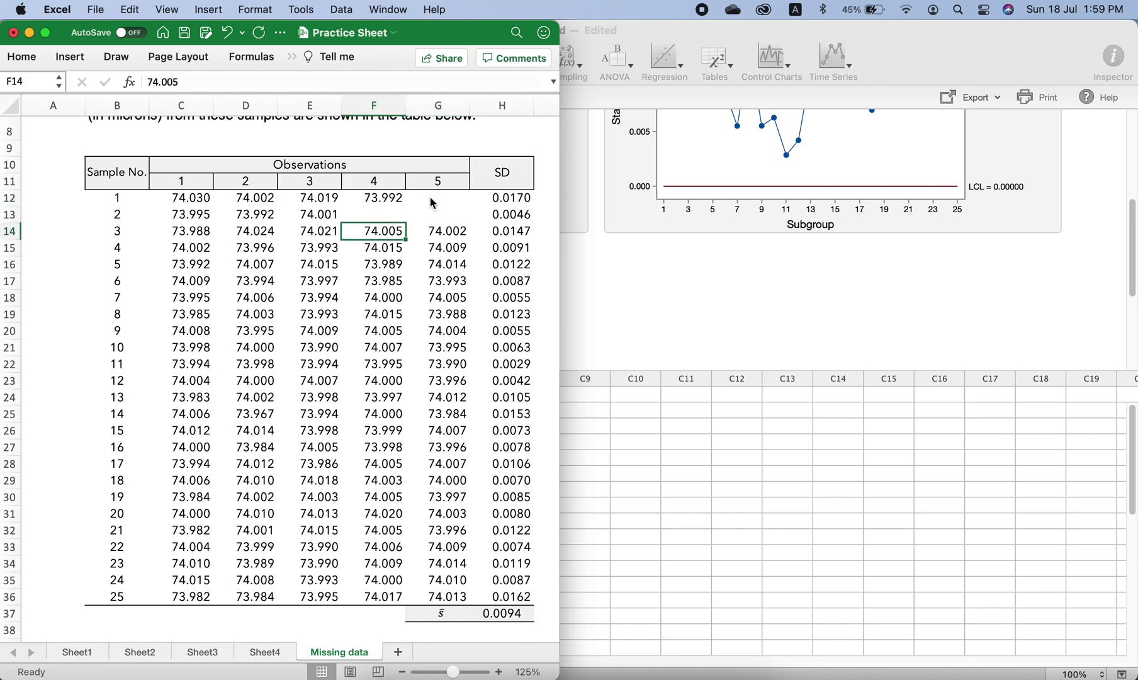
Clear observations 3 to 5 of sample 4 (E15:G15).
key(Down)
key(Delete)
key(Left)
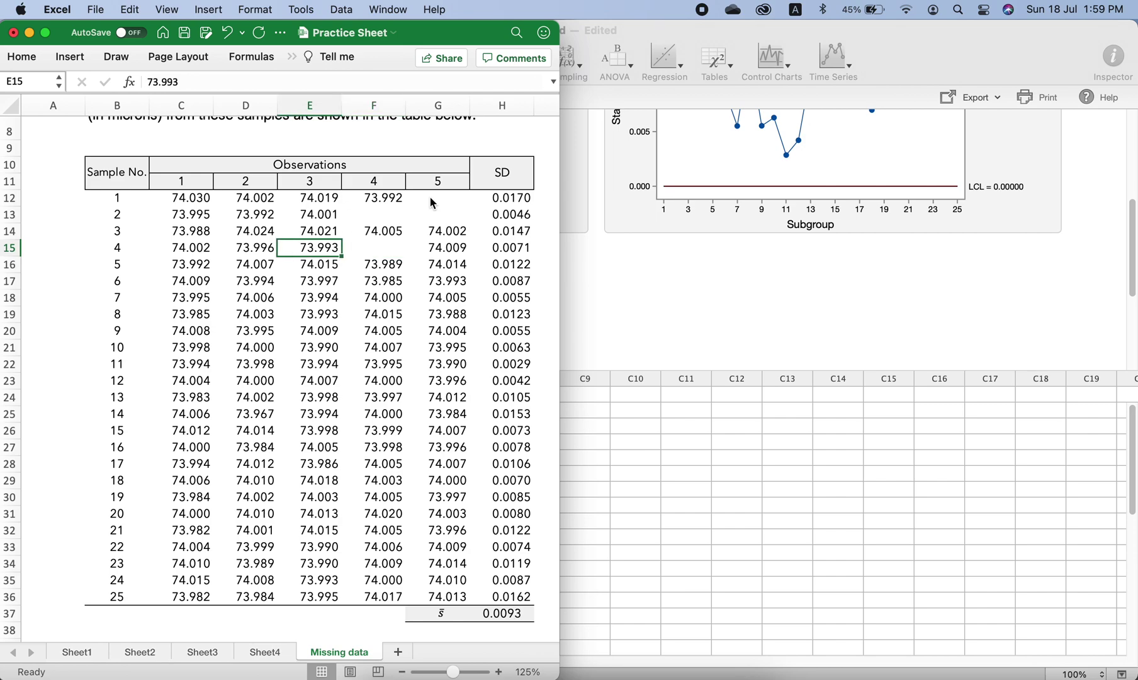
key(Delete)
key(Right)
key(Right)
key(Delete)
Clear observation 5 of samples 6, 7, 9 and 11 (G17, G18, G20, G22).
key(Down)
key(Down)
key(Delete)
key(Down)
key(Delete)
key(Down)
key(Down)
key(Delete)
key(Down)
key(Down)
key(Delete)
Clear observations 3 to 5 of sample 13 (E24:G24).
key(Down)
key(Down)
key(Delete)
key(Left)
key(Delete)
key(Left)
key(Delete)
Clear observations 4 and 5 of sample 14 and observation 5 of sample 15 (F25:G25, G26).
key(Down)
key(Right)
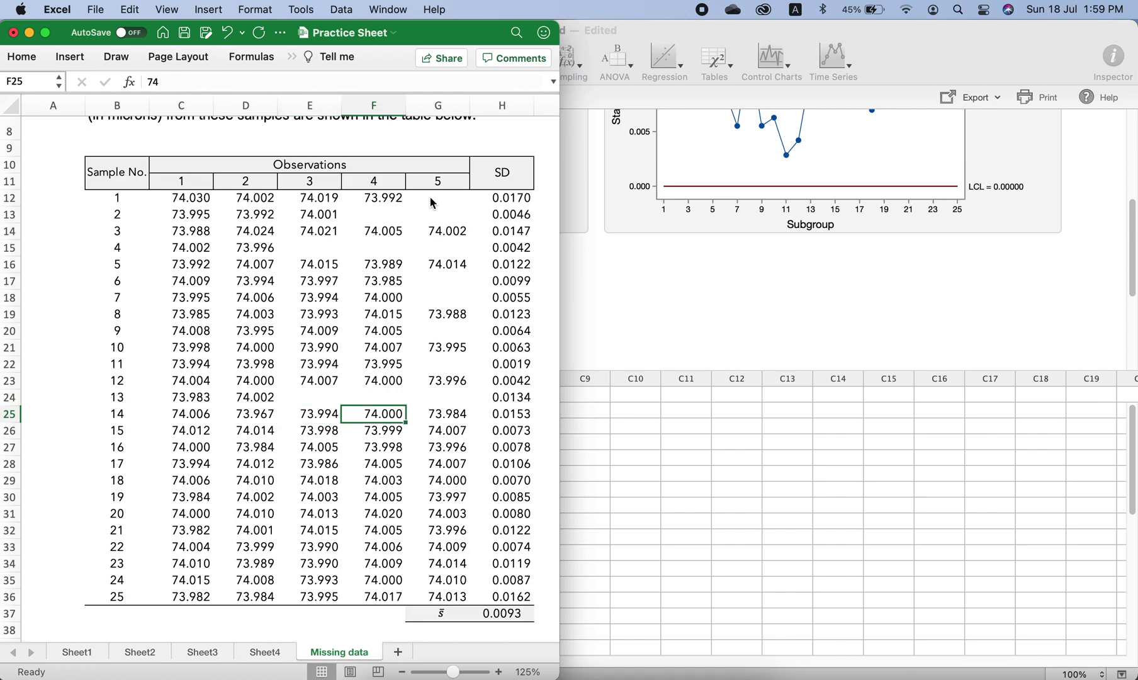
key(Delete)
key(Right)
key(Delete)
key(Down)
key(Delete)
Clear observation 5 of sample 17 and observations 4 and 5 of sample 18 (G28, F29:G29).
key(Down)
key(Down)
key(Delete)
key(Down)
key(Delete)
key(Left)
key(Delete)
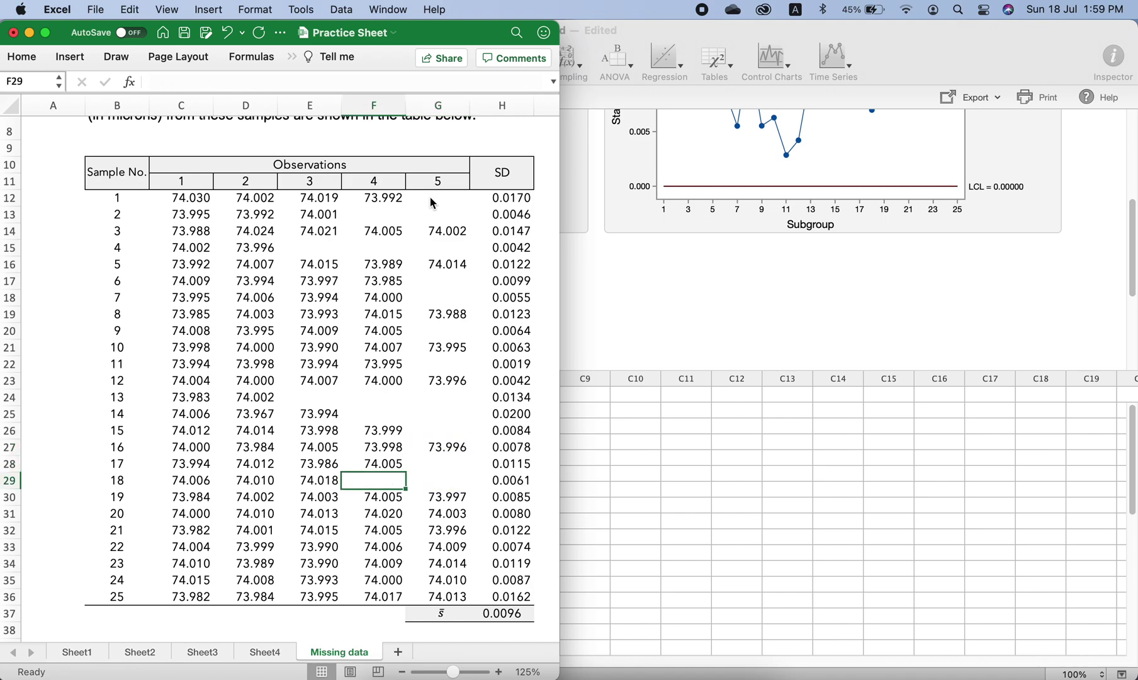
Clear observations 4 and 5 of sample 19 and observation 5 of samples 20, 21 and 24 (F30:G30, G31, G32, G35).
key(Down)
key(BackSpace)
key(Down)
key(BackSpace)
key(Down)
key(BackSpace)
key(Down)
key(Down)
key(Down)
key(BackSpace)
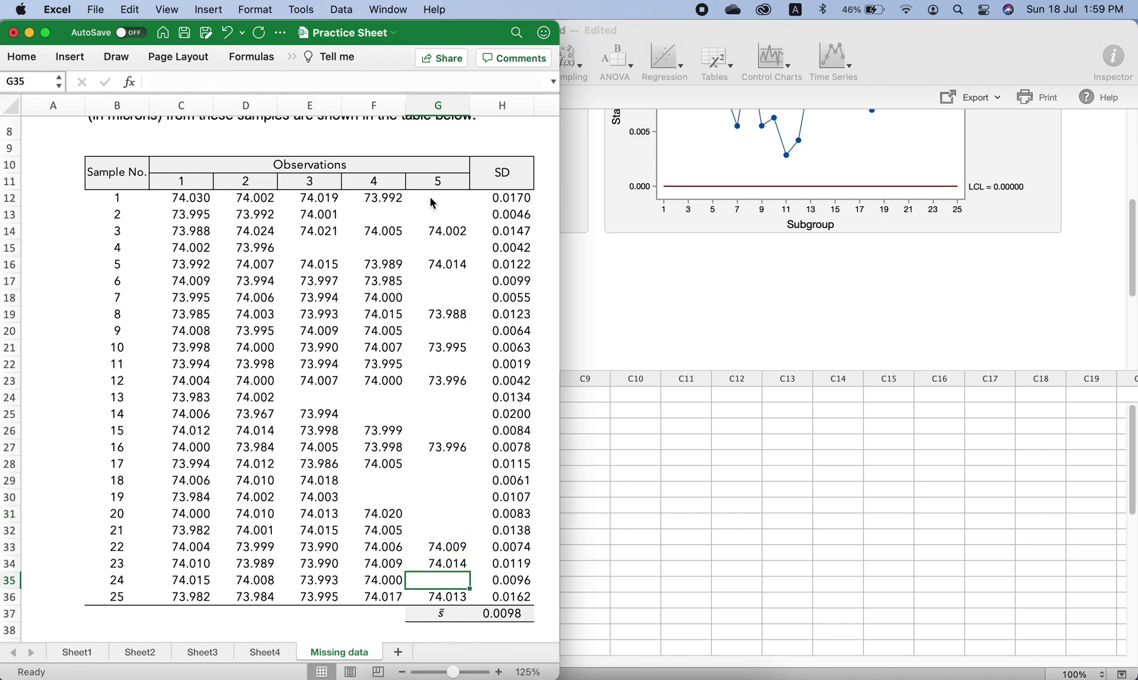
Clear observations 3 and 4 of sample 24 (E35:F35).
key(Left)
key(BackSpace)
key(Left)
key(BackSpace)
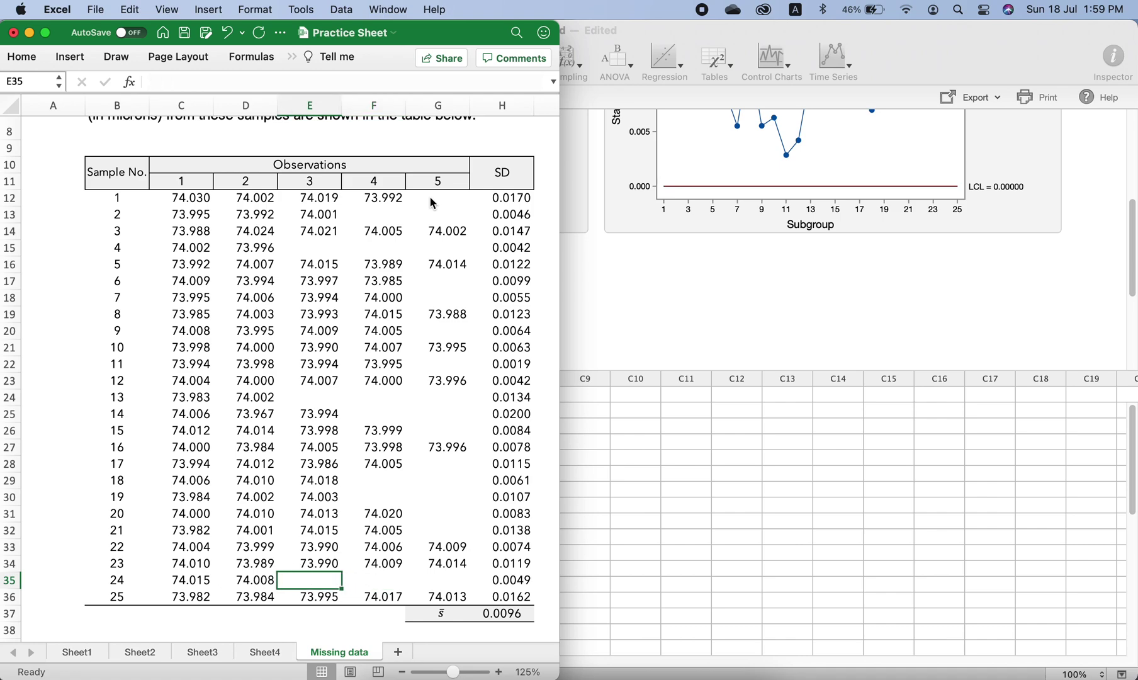
click(427, 213)
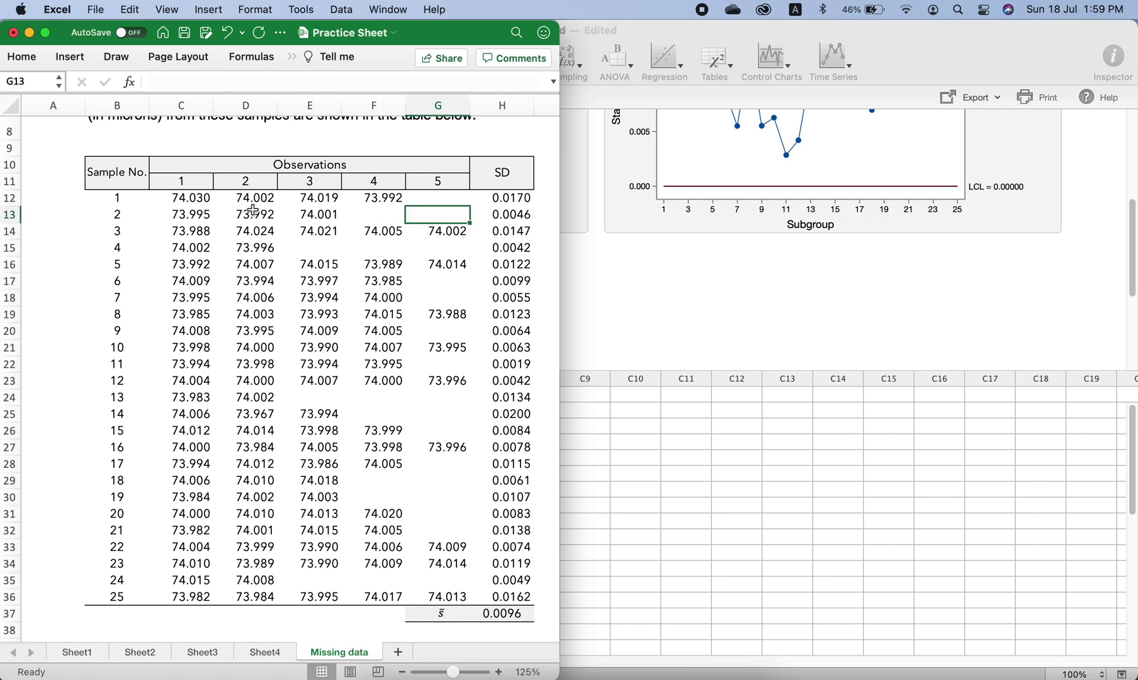
Copy the observations in C12:G36 and paste them over the Obs 1 to Obs 5 data in the Minitab Express worksheet.
drag(183, 197, 432, 594)
right_click(433, 595)
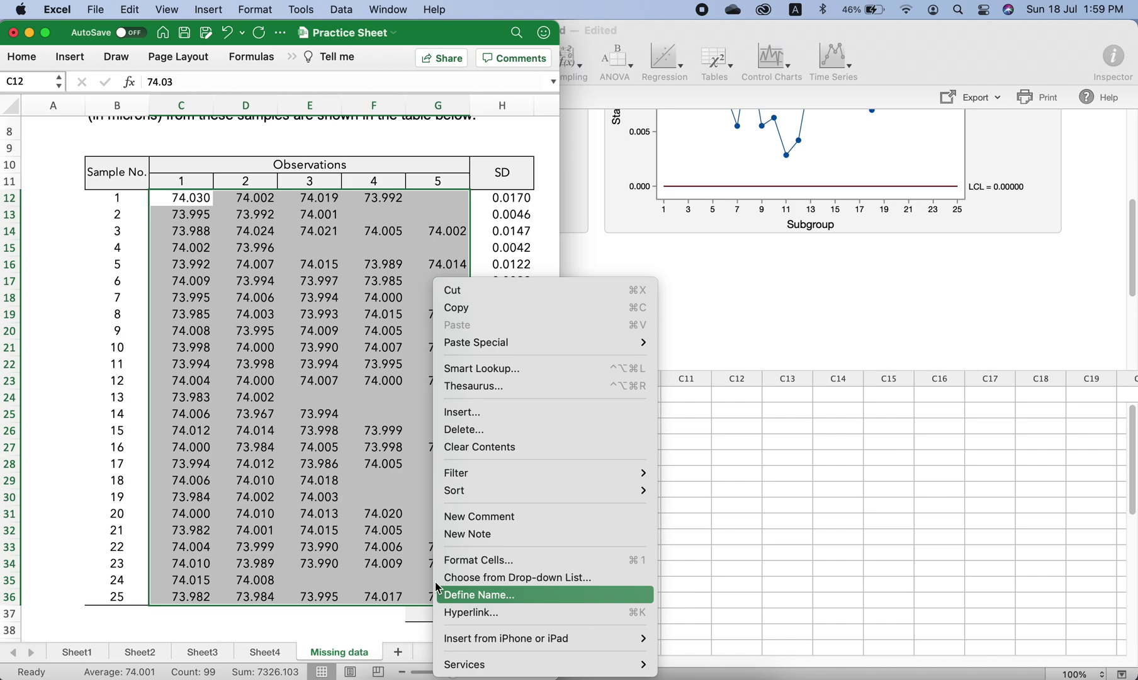
click(508, 332)
click(678, 461)
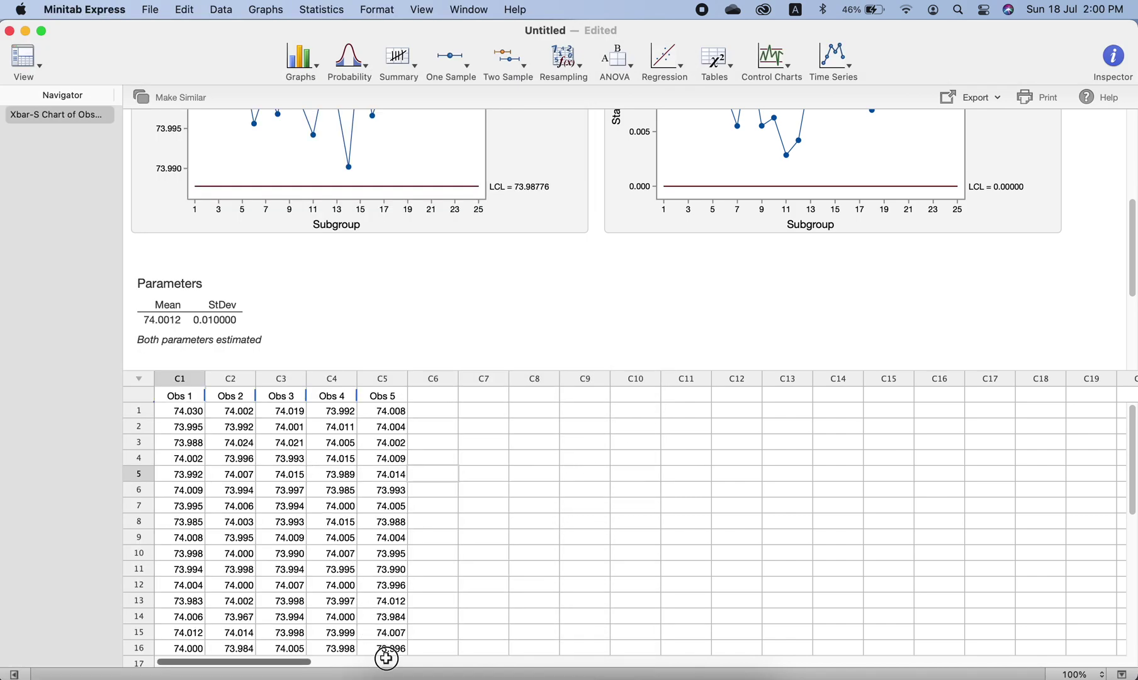
key(cmd+v)
scroll(388, 667, down, 1)
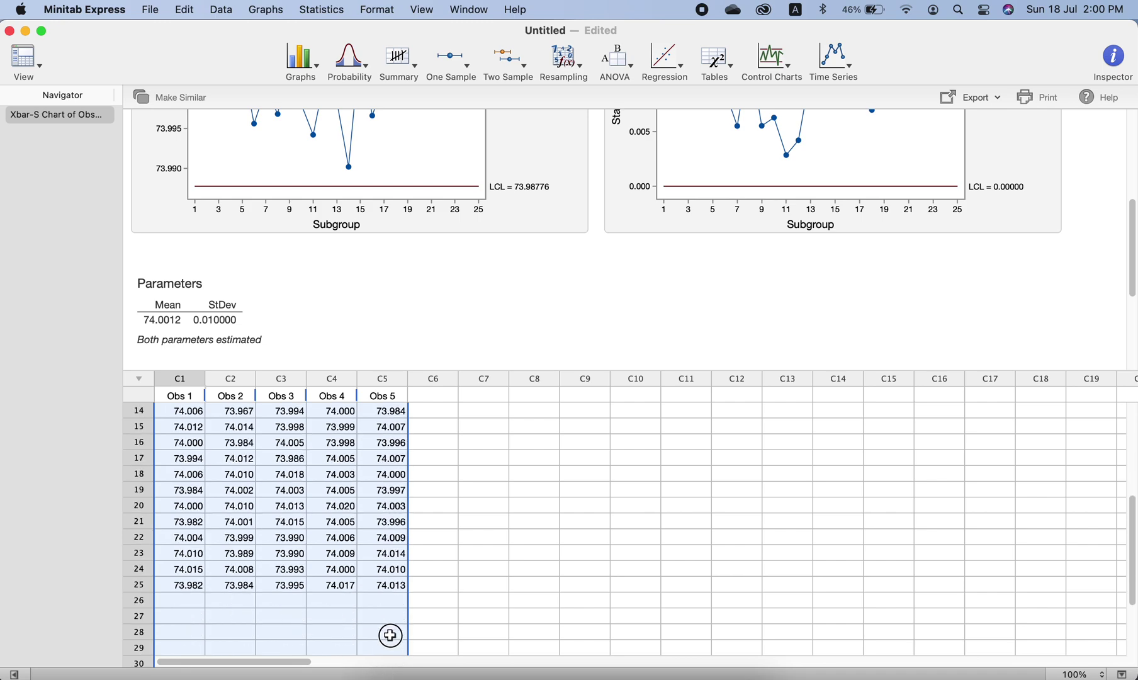
right_click(399, 591)
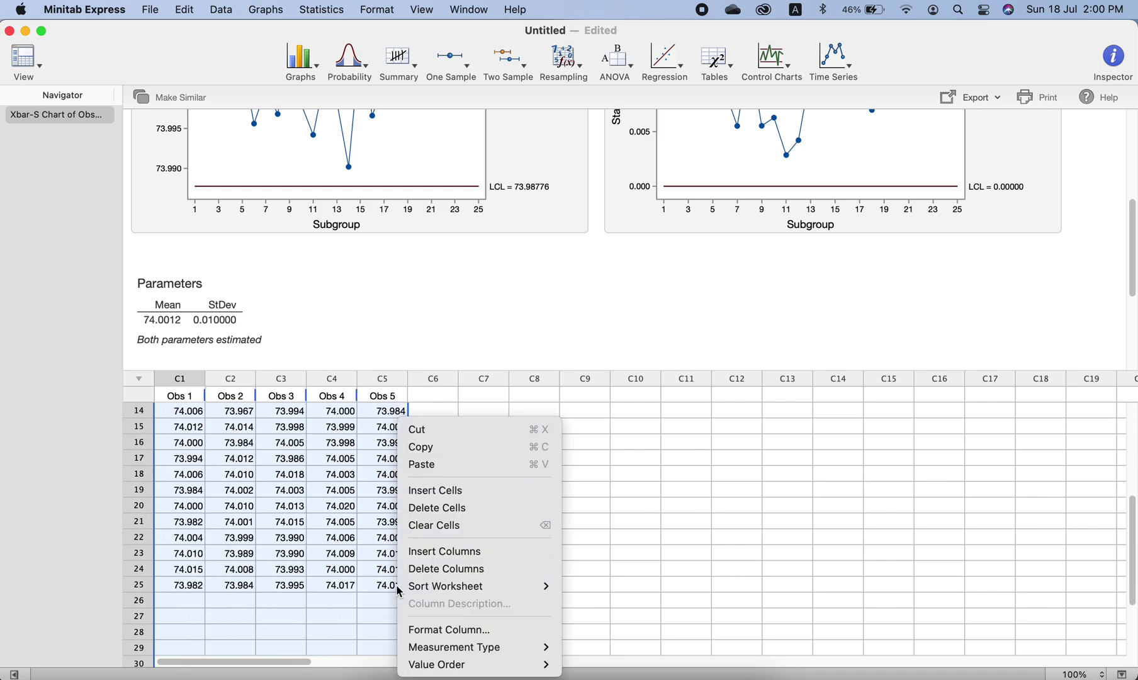
click(441, 464)
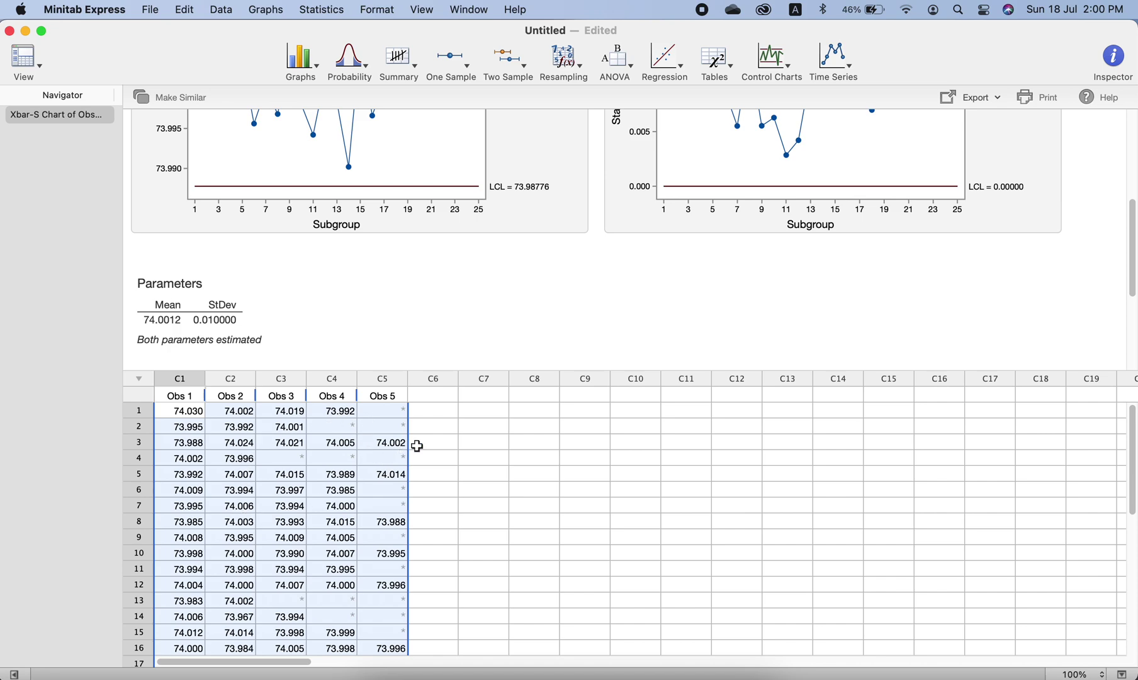
Start an Xbar-S chart with data in multiple columns, one row for each subgroup, using Obs 1 to Obs 5 as data columns.
click(769, 61)
click(778, 112)
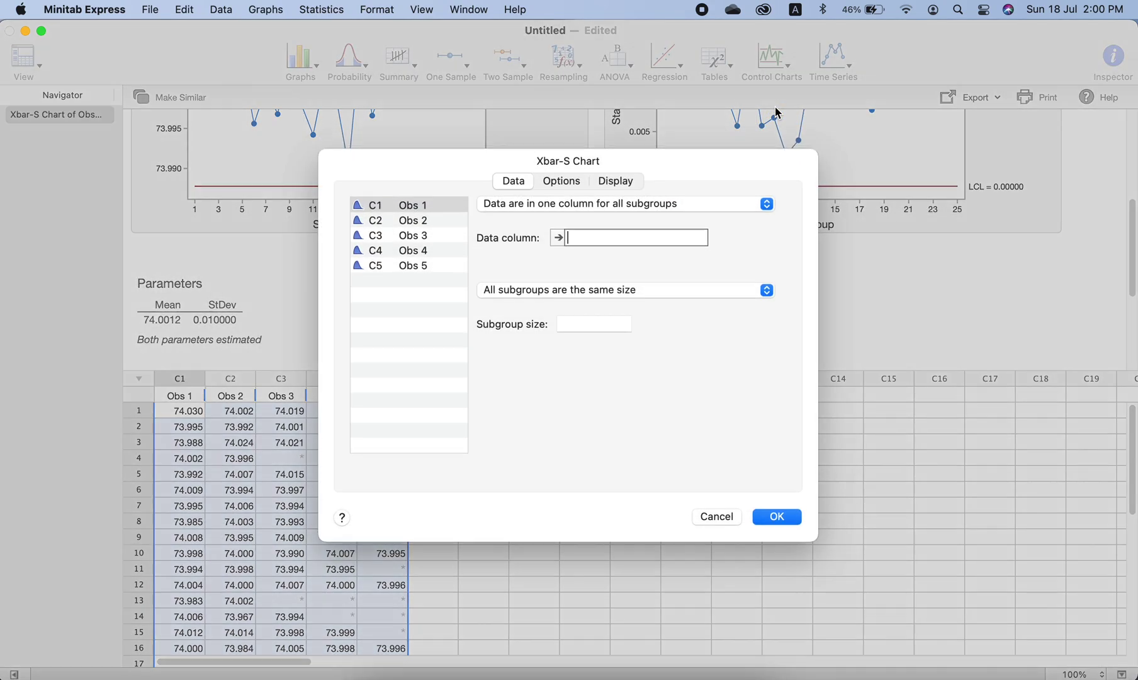
click(501, 213)
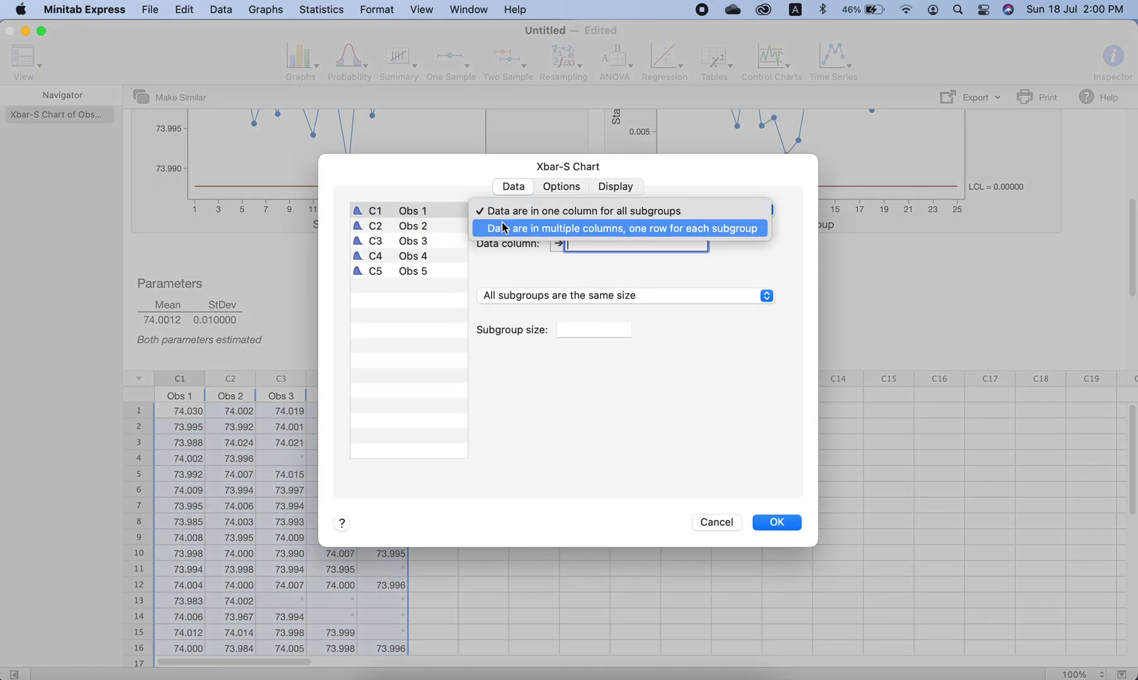
click(497, 229)
drag(402, 212, 497, 267)
Generate the Xbar-S chart with control limits based on the actual subgroup sizes and no tests for special causes.
click(554, 186)
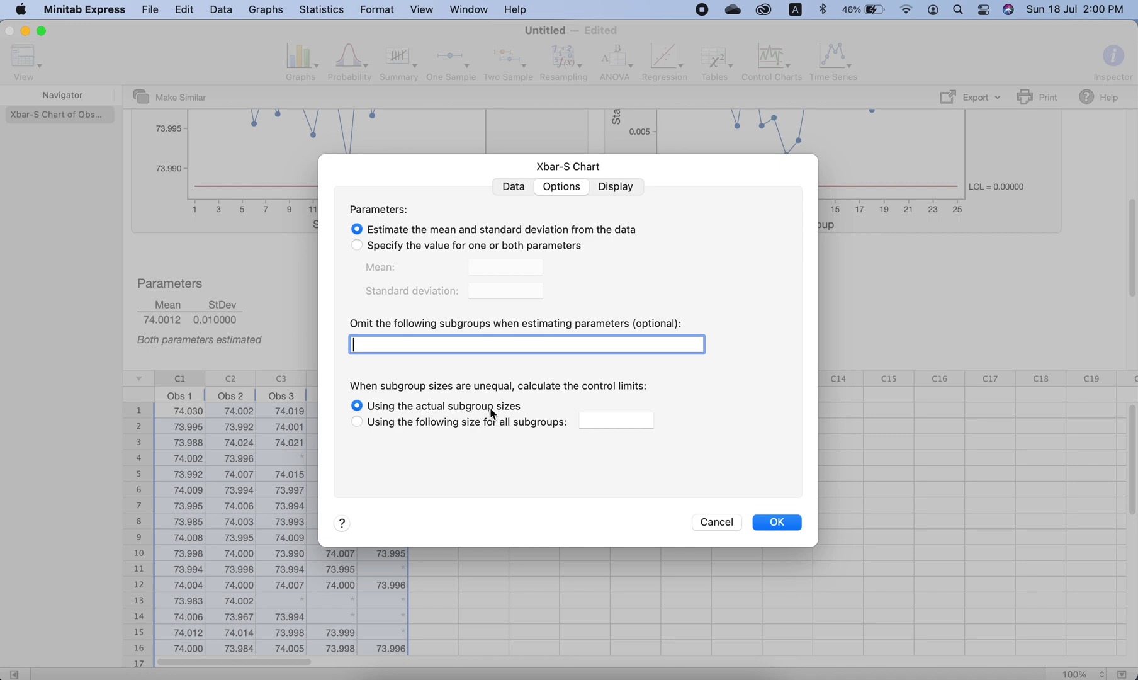
click(612, 190)
click(358, 260)
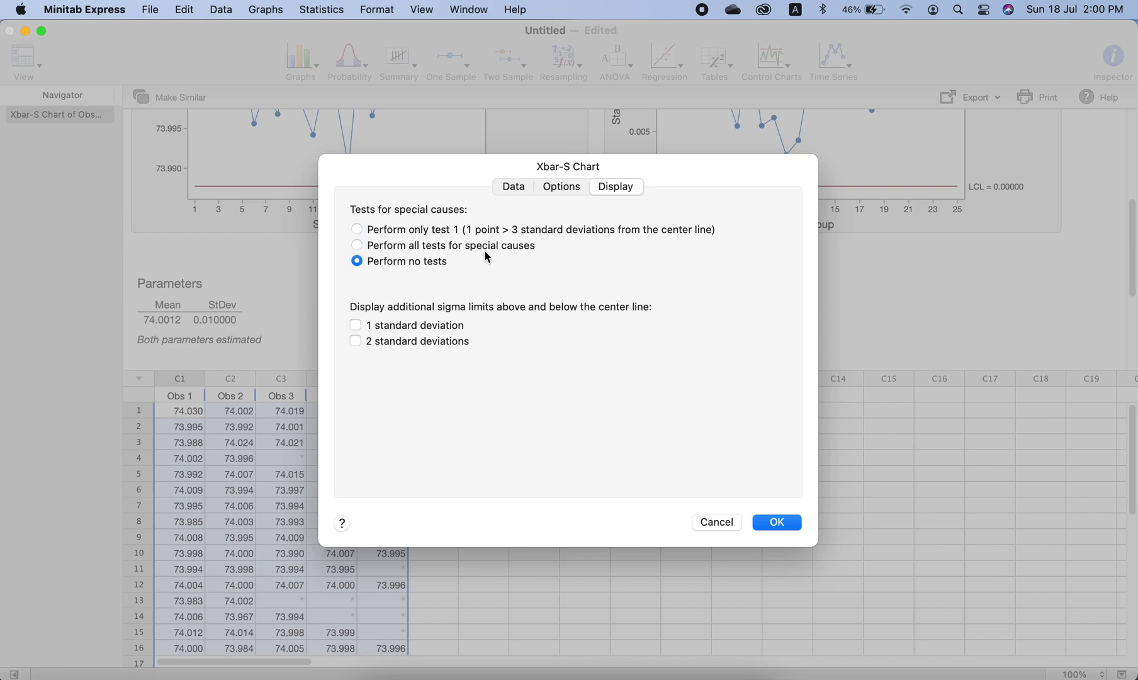
click(762, 522)
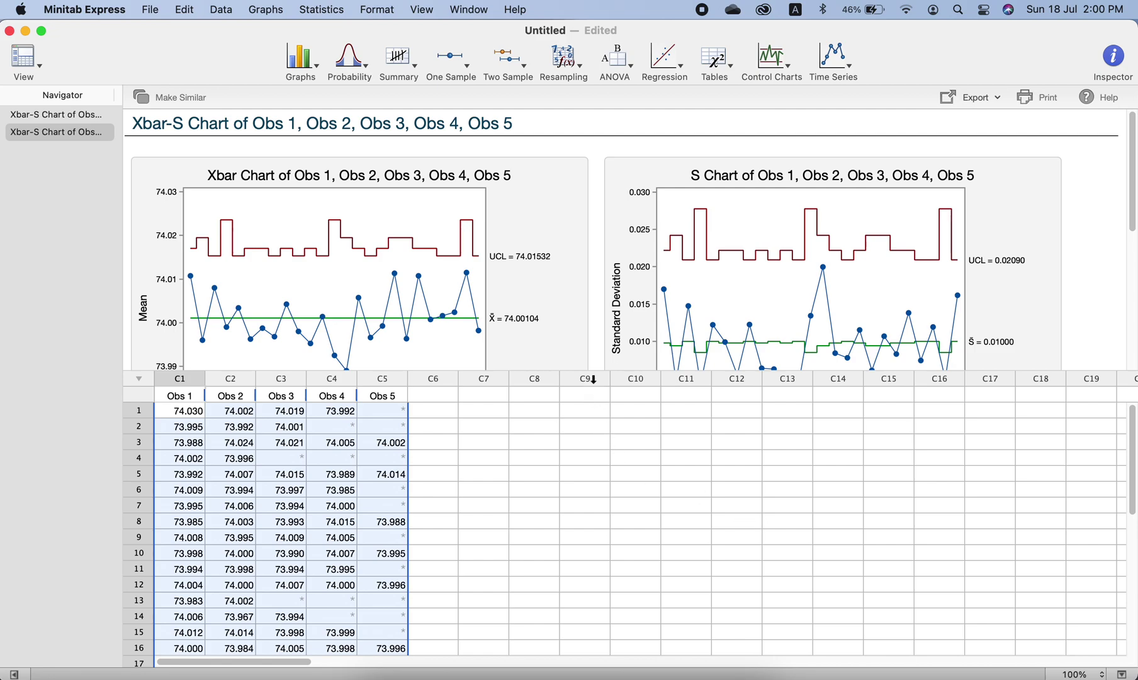
Enlarge the output area above the worksheet and examine the new charts and their estimated parameters.
drag(595, 371, 592, 463)
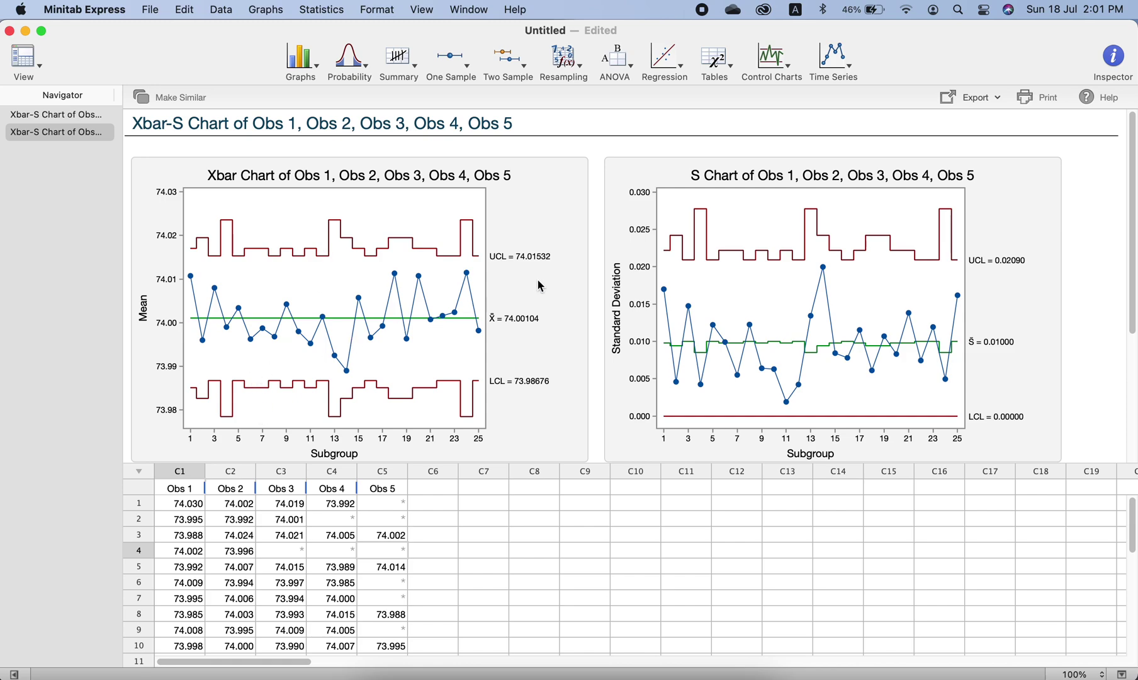
drag(1133, 245, 1132, 394)
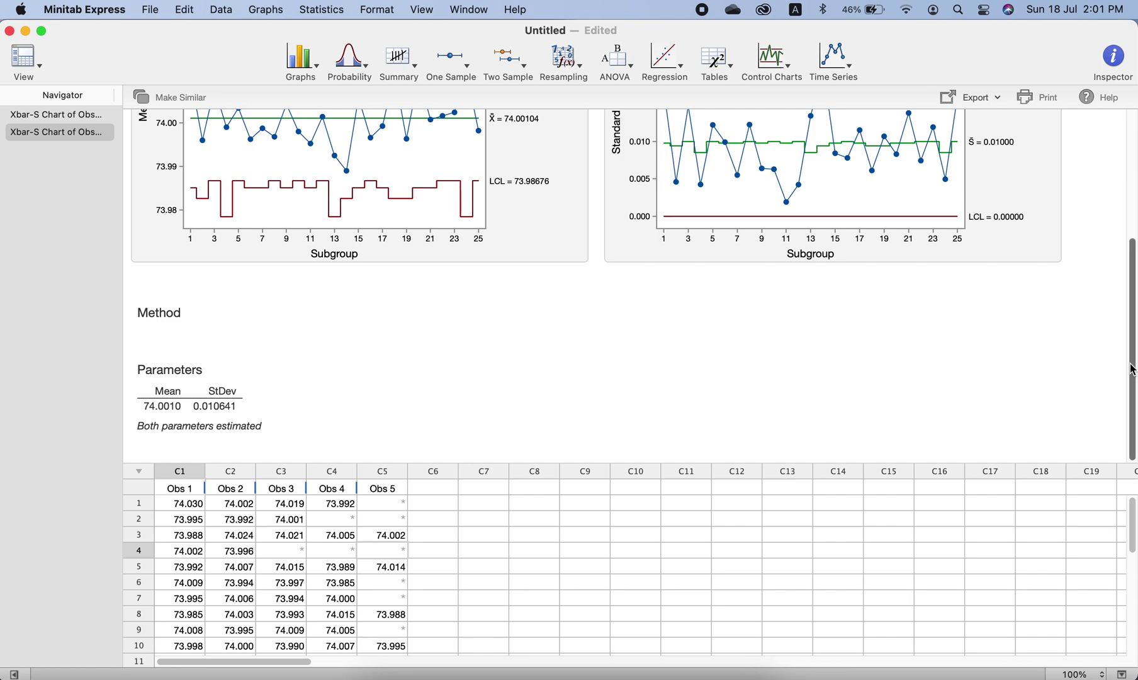
drag(1131, 370, 1132, 262)
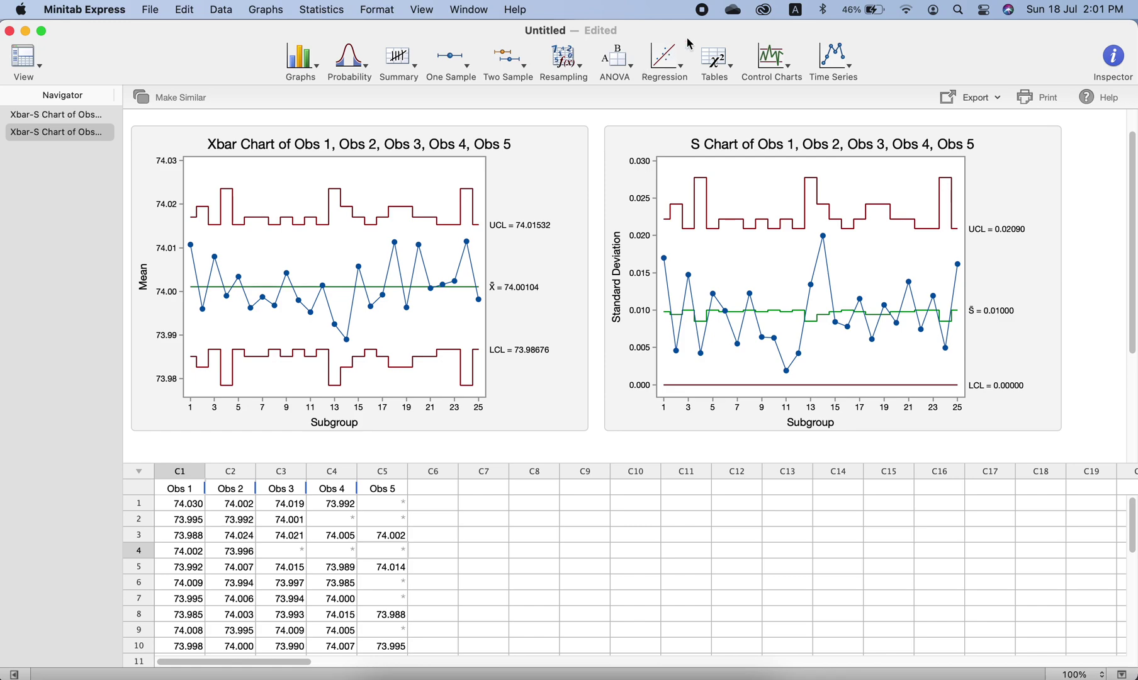
Set up another Xbar-S chart from Obs 1 to Obs 5, with data in multiple columns and one row for each subgroup.
click(780, 62)
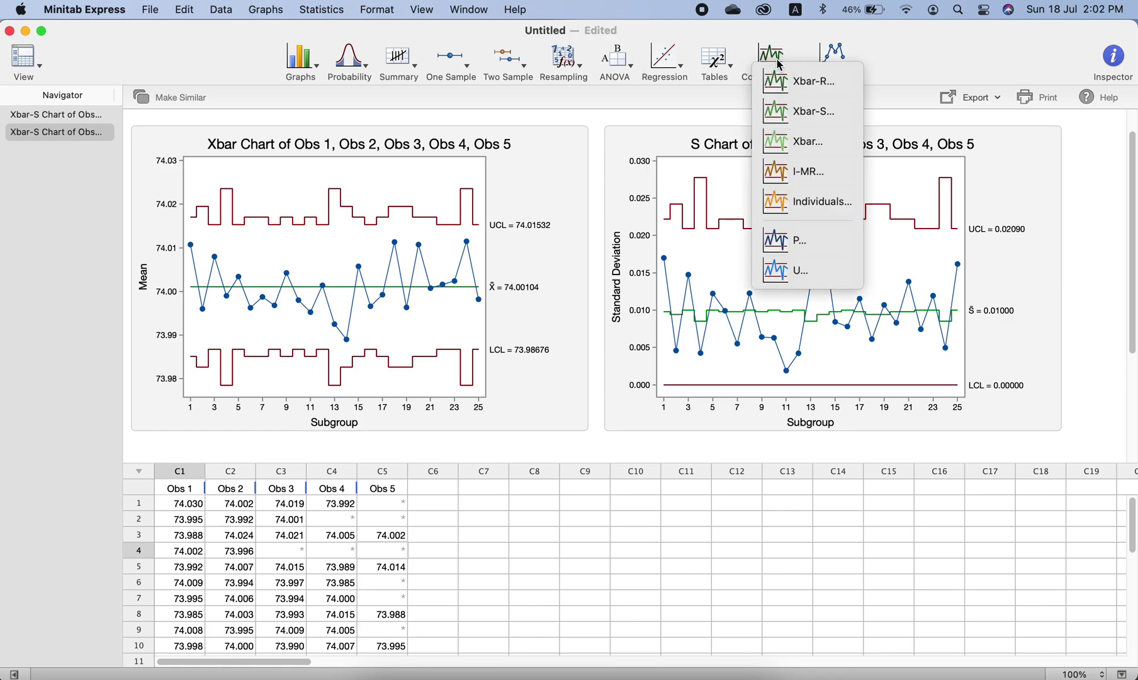
click(785, 120)
drag(413, 210, 431, 287)
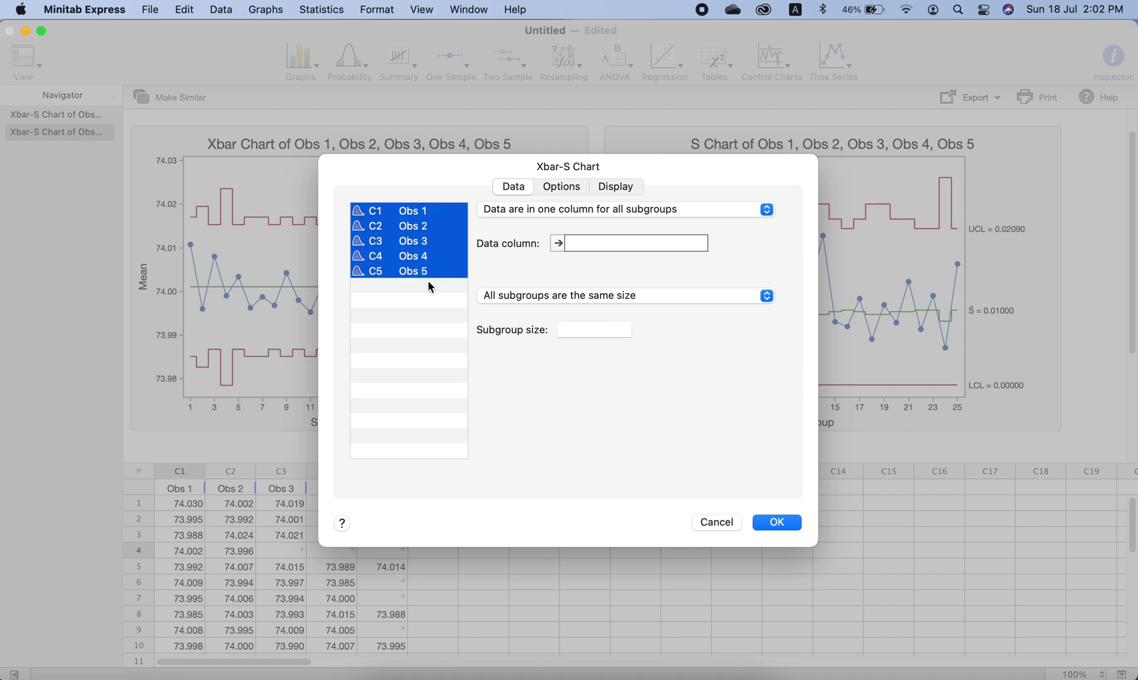
click(534, 214)
click(535, 228)
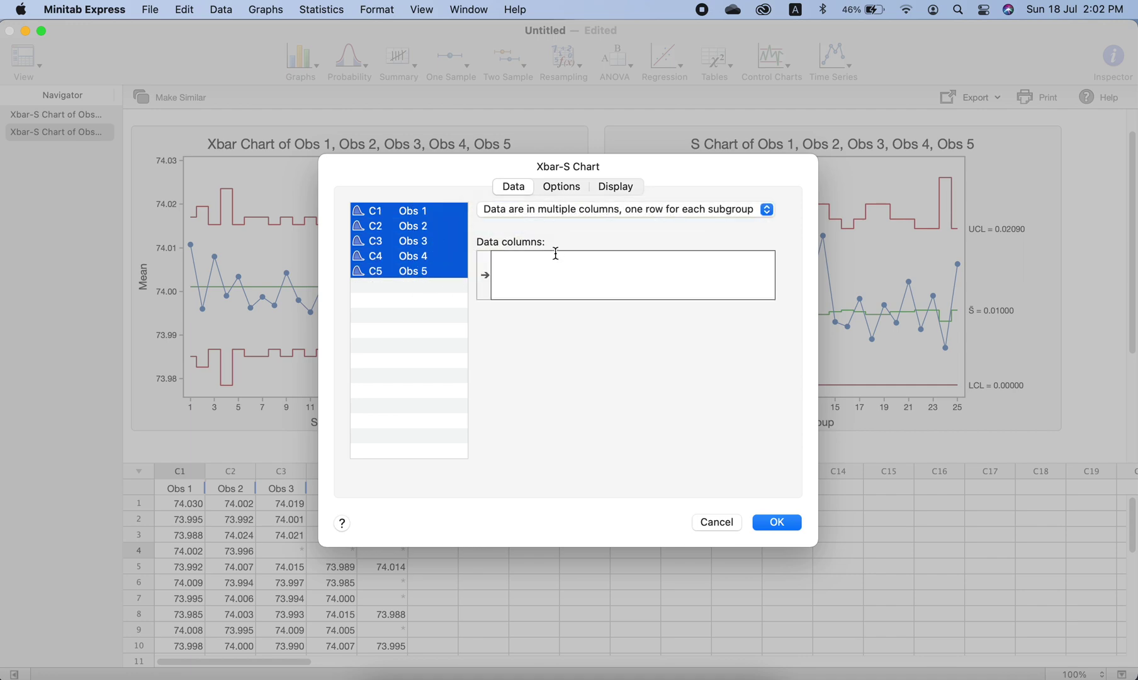
click(486, 275)
Generate the chart with control limits calculated using size 5 for all subgroups and no tests for special causes.
click(548, 189)
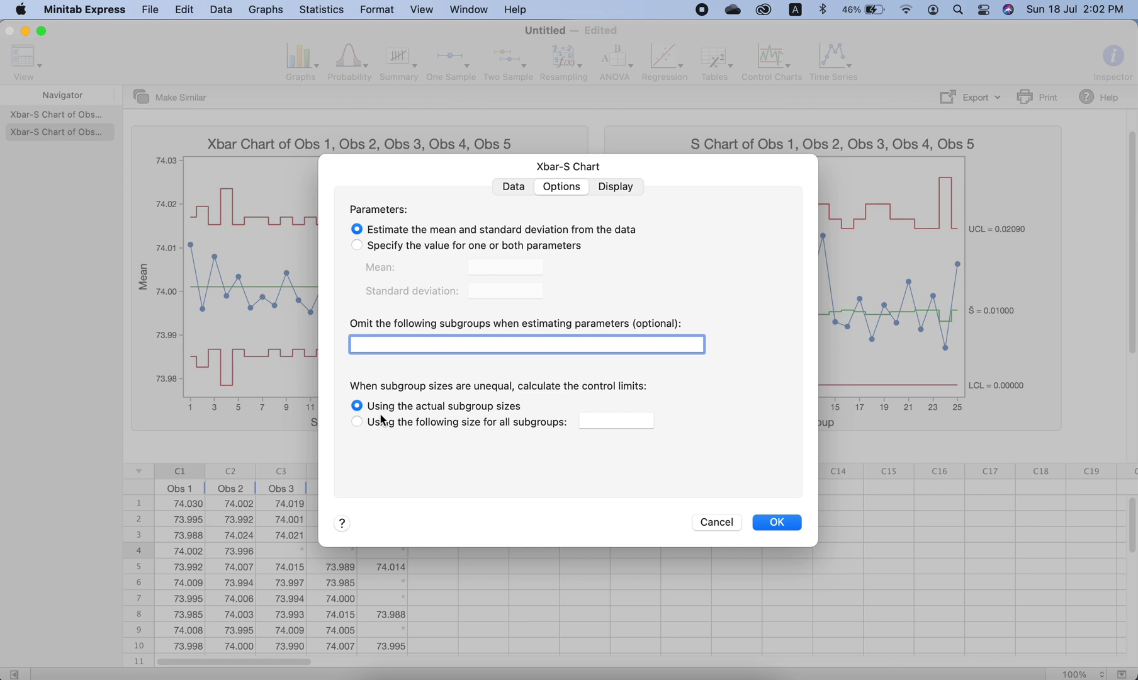
click(356, 421)
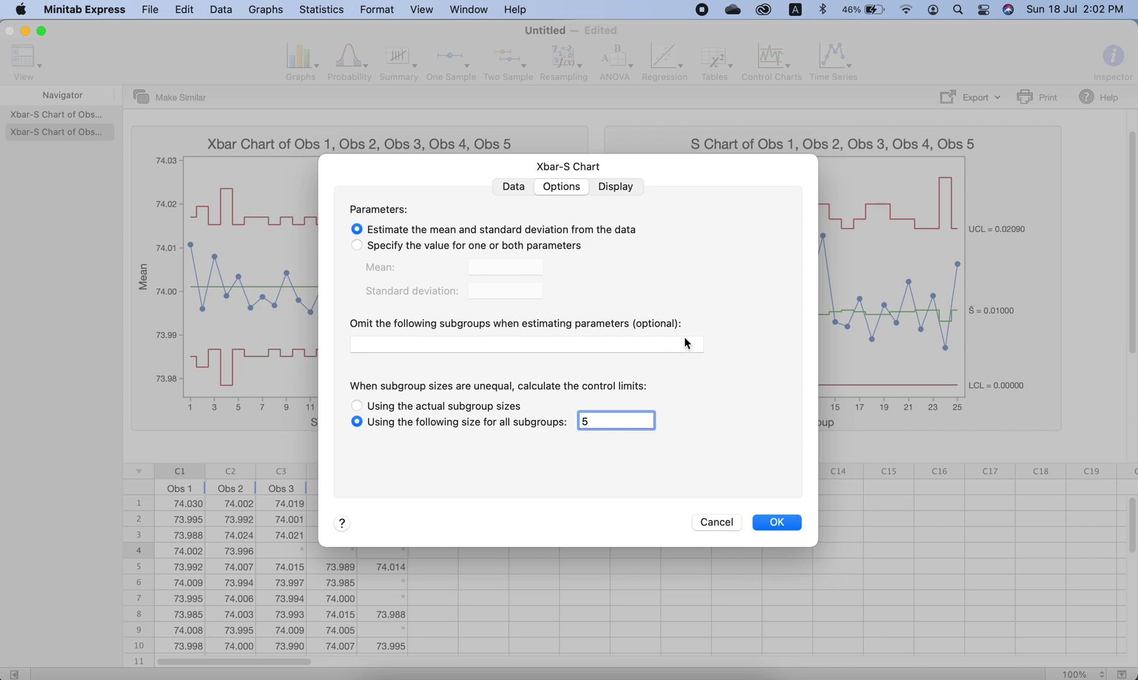
click(632, 187)
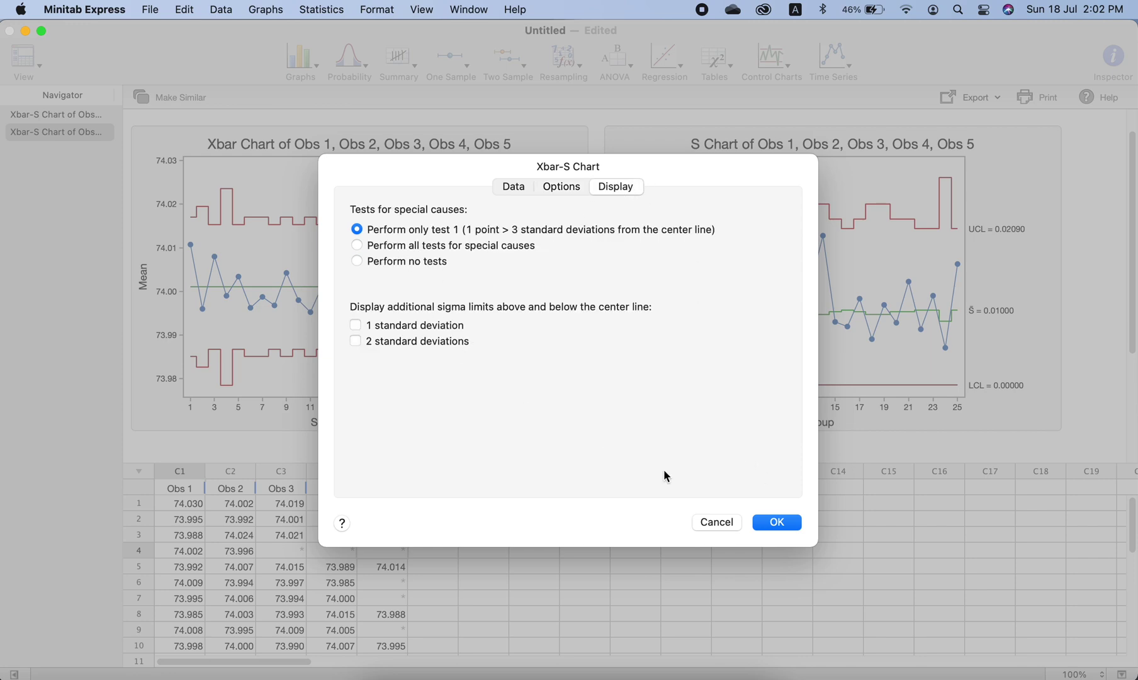
click(385, 265)
click(769, 525)
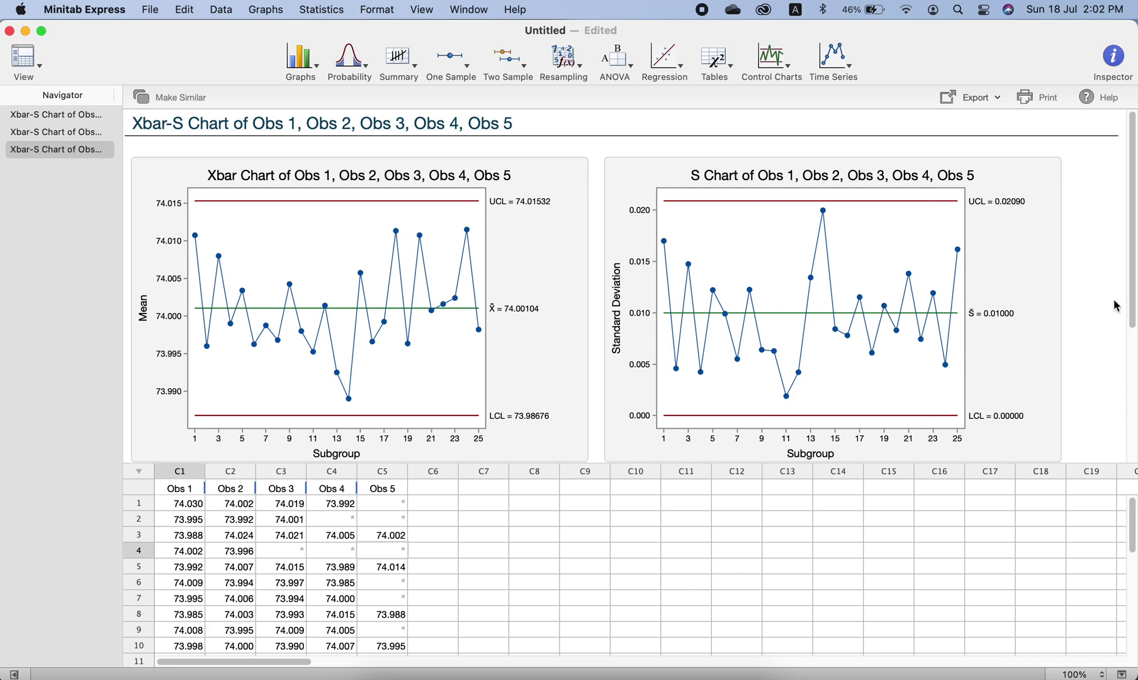
Compare the fixed-size charts with the preceding Xbar-S charts based on the actual subgroup sizes.
mouse_move(1131, 287)
mouse_down()
mouse_move(1130, 420)
mouse_move(1131, 300)
mouse_up()
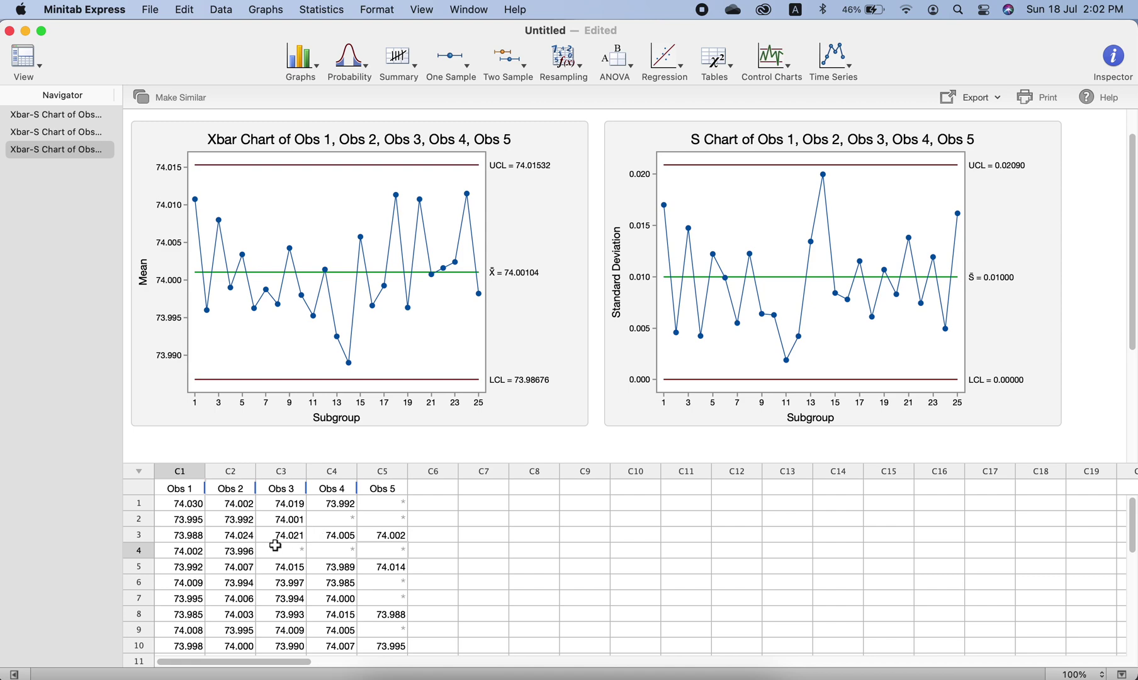
click(65, 132)
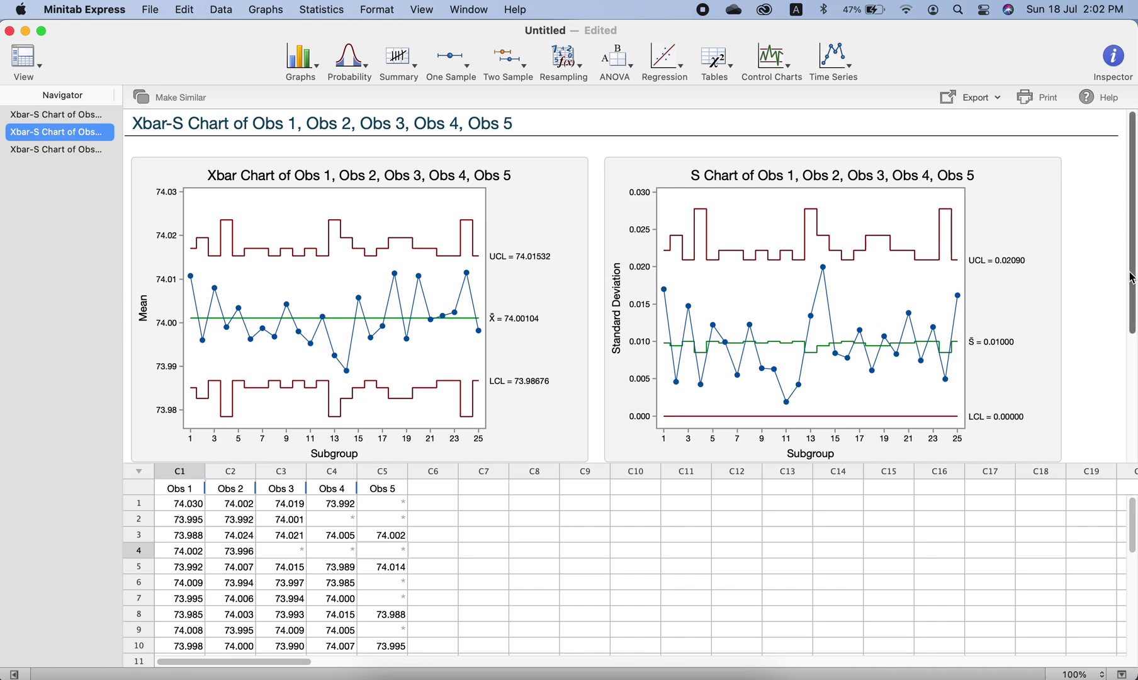
drag(1132, 277, 1133, 287)
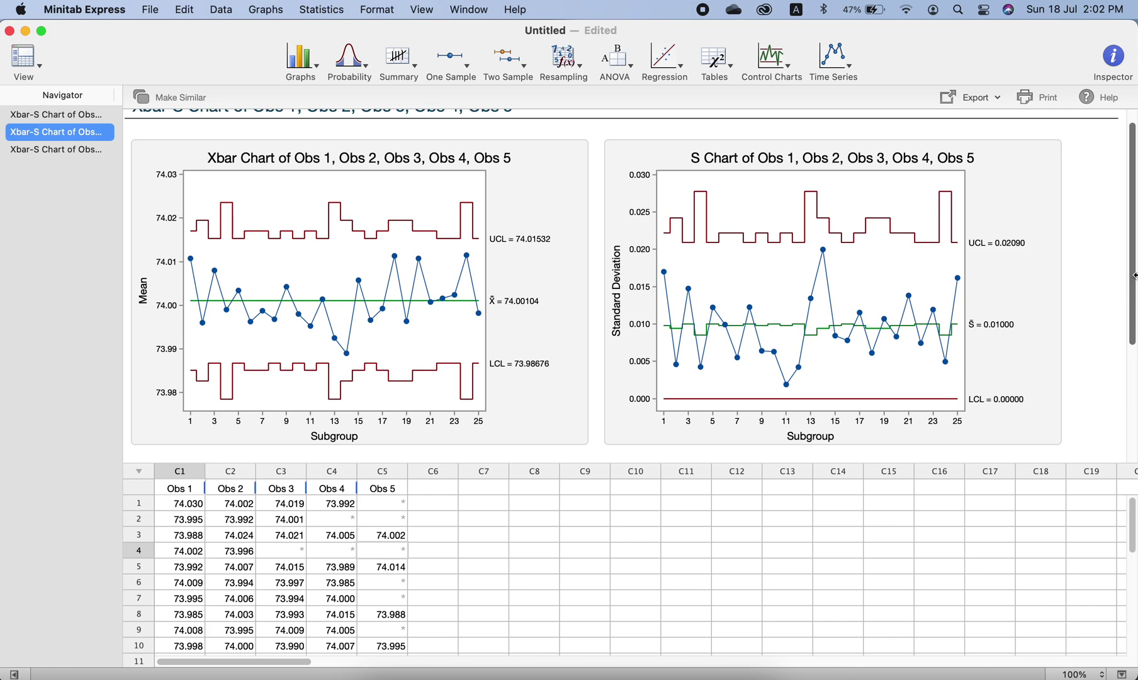
drag(1135, 295, 1134, 259)
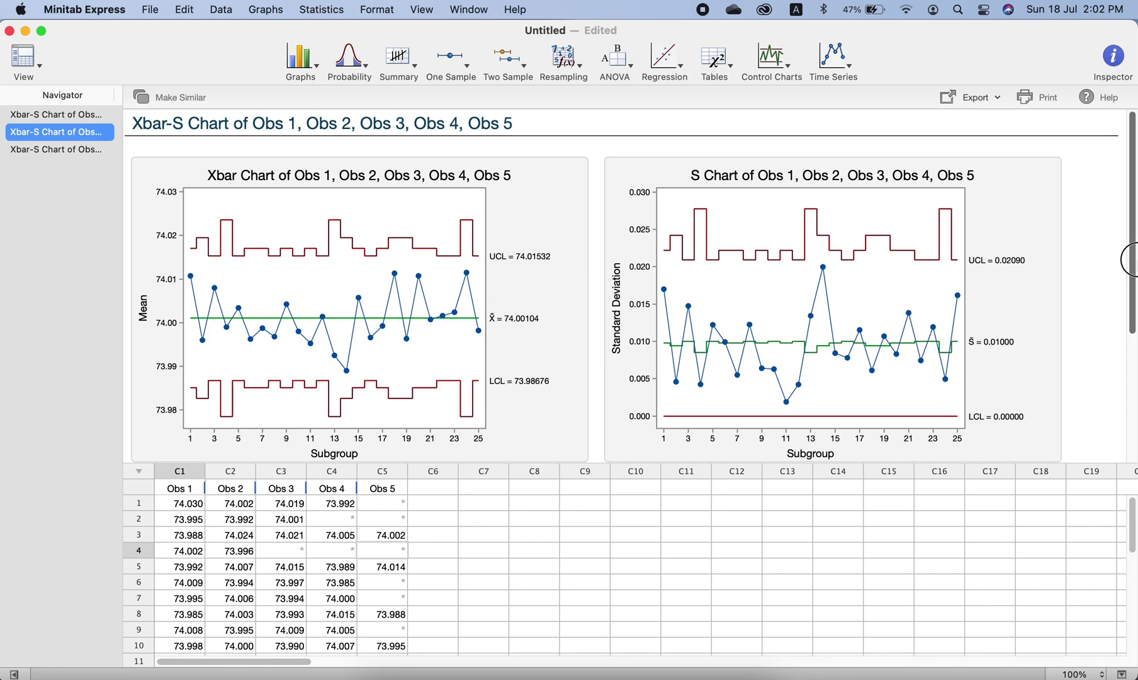